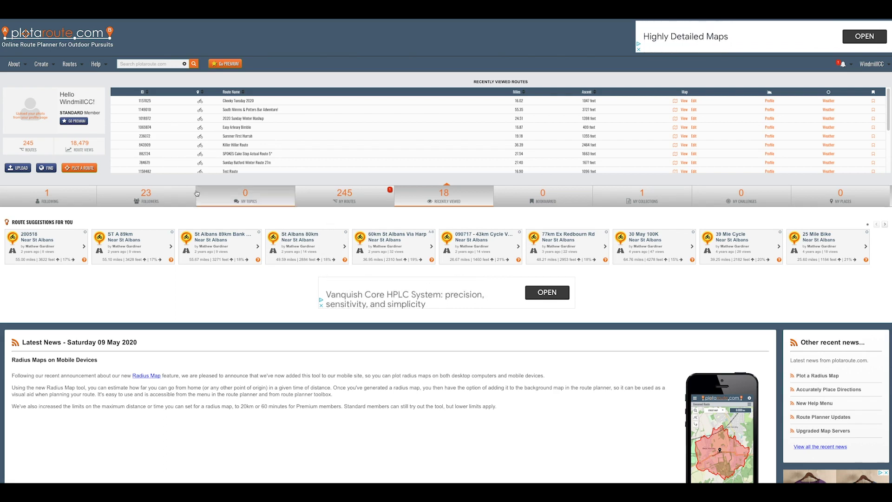
# Start plotting a route and try to show a local map by allowing access to the current location
pyautogui.click(41, 65)
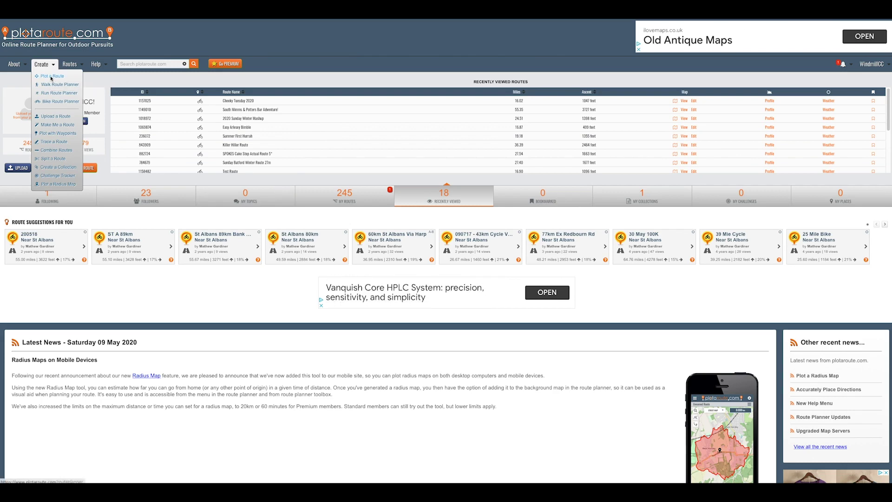
pyautogui.click(51, 76)
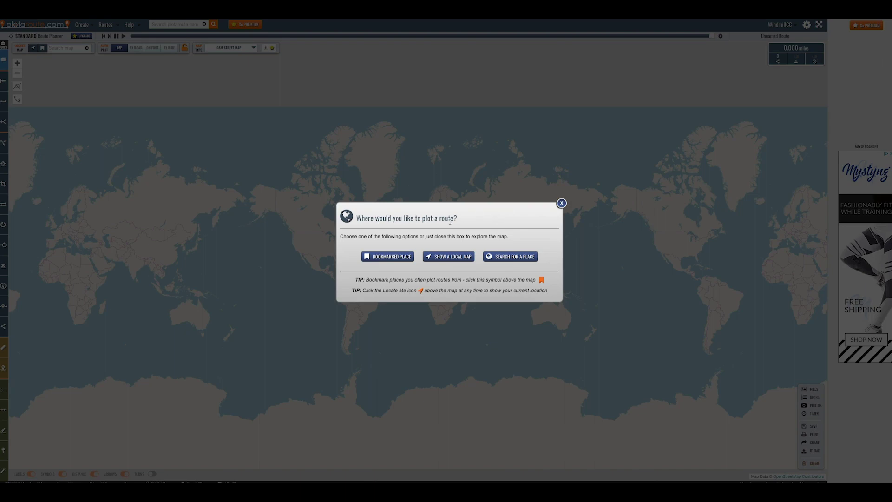
pyautogui.click(450, 257)
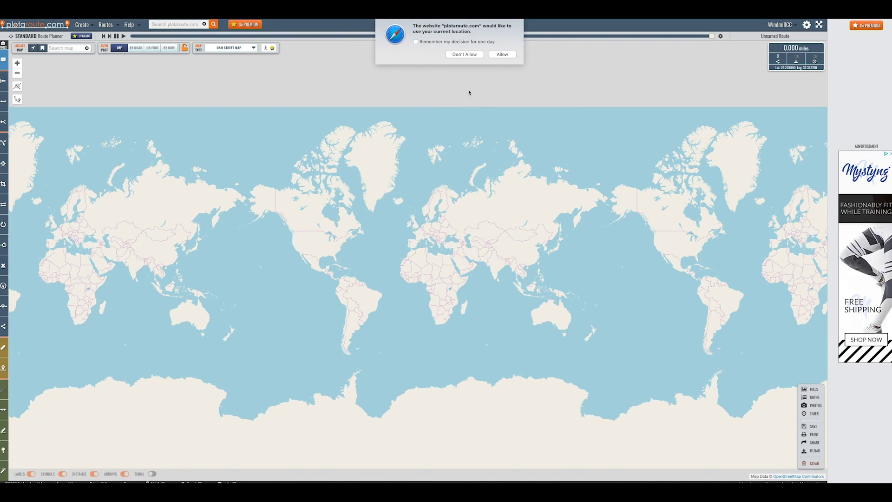
pyautogui.click(503, 54)
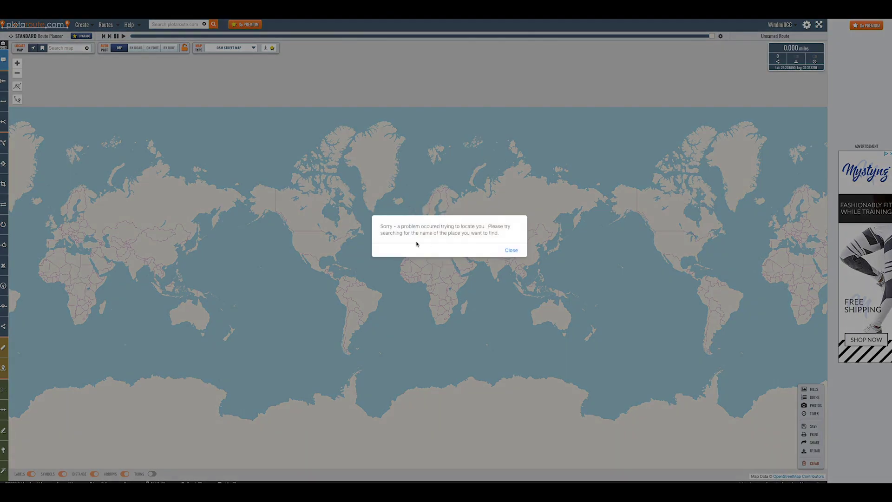
pyautogui.click(511, 251)
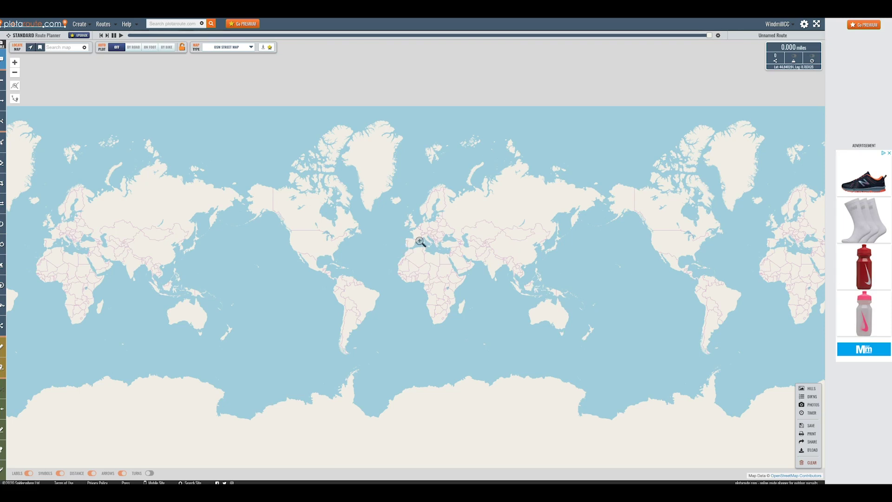
# Locate the Hitchin area north of London, between Luton and Stevenage, on the map
pyautogui.click(402, 212)
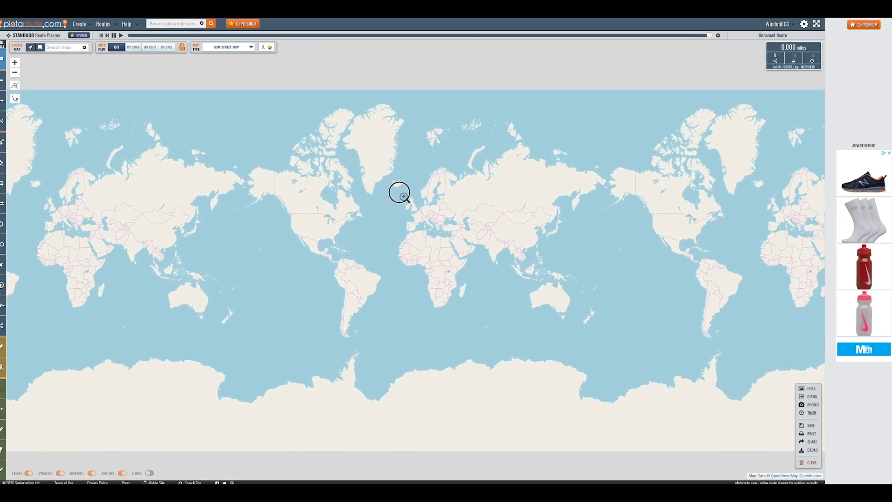
pyautogui.click(414, 210)
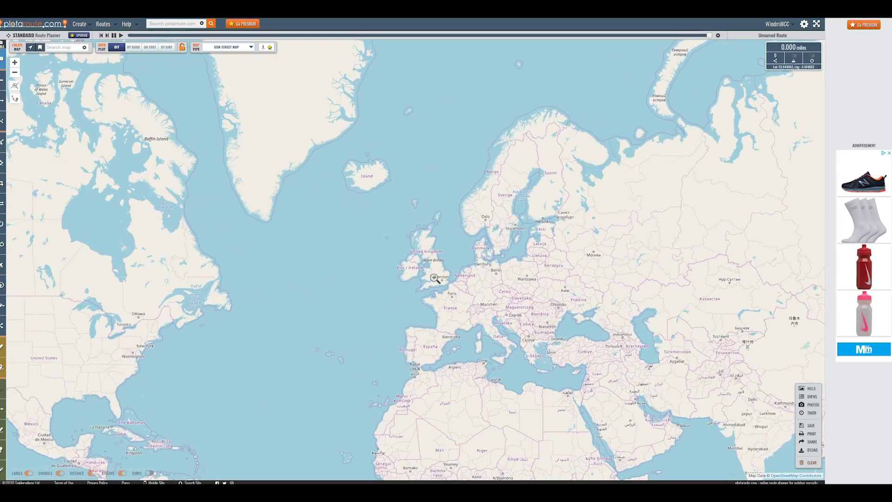
pyautogui.moveTo(435, 274); pyautogui.dragTo(418, 232)
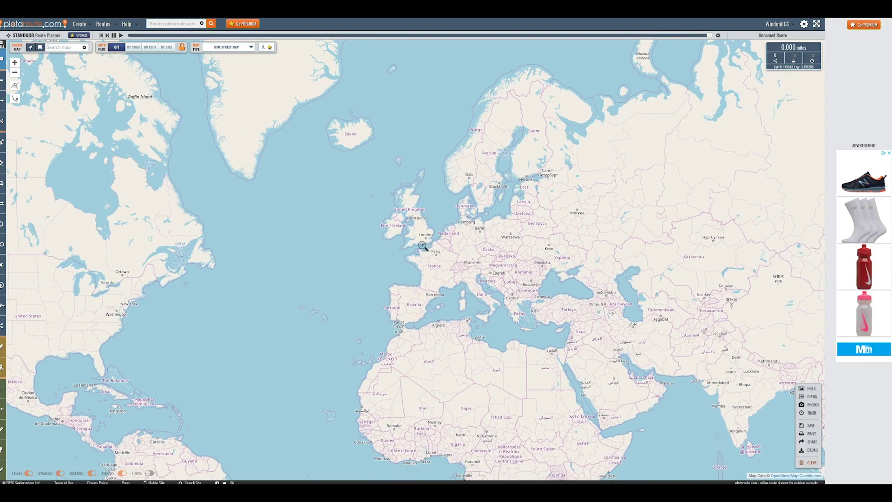
pyautogui.click(426, 237)
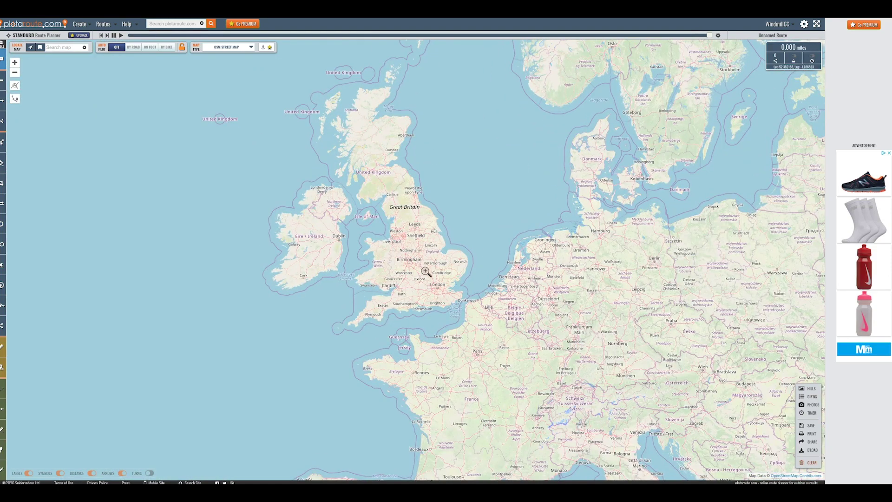
pyautogui.click(427, 273)
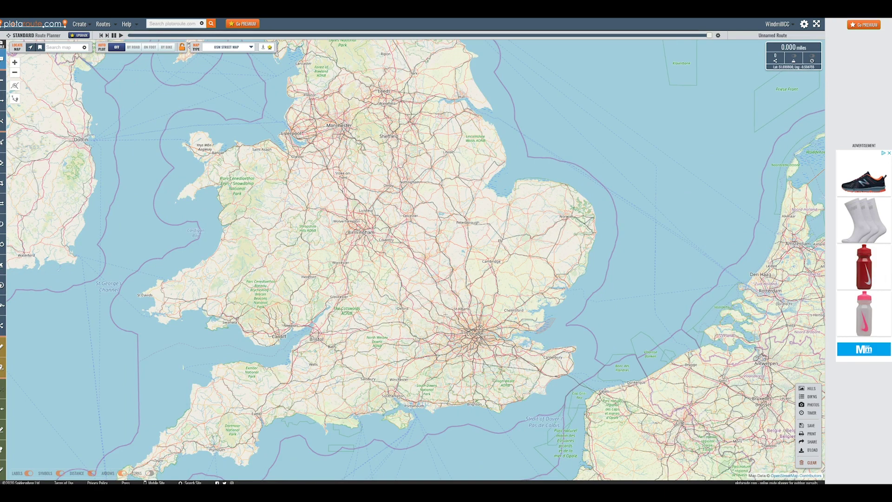
pyautogui.scroll(3, 458, 319)
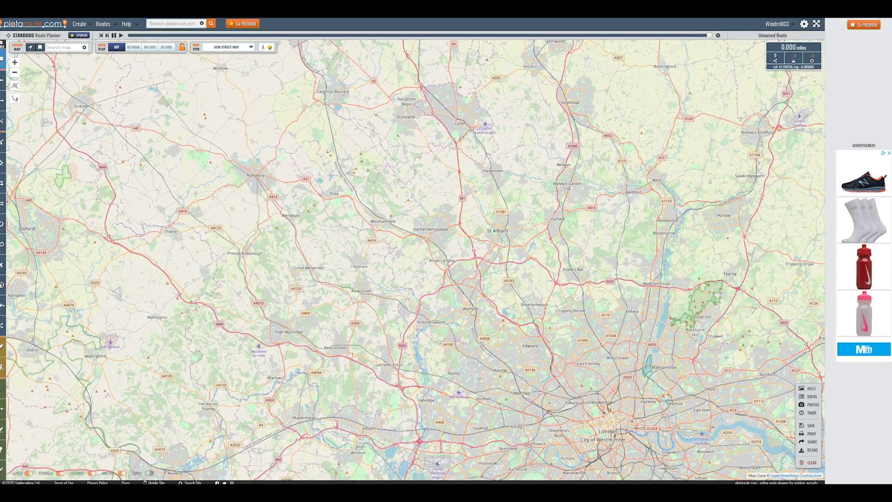
pyautogui.scroll(1, 476, 186)
pyautogui.moveTo(468, 120); pyautogui.dragTo(357, 255)
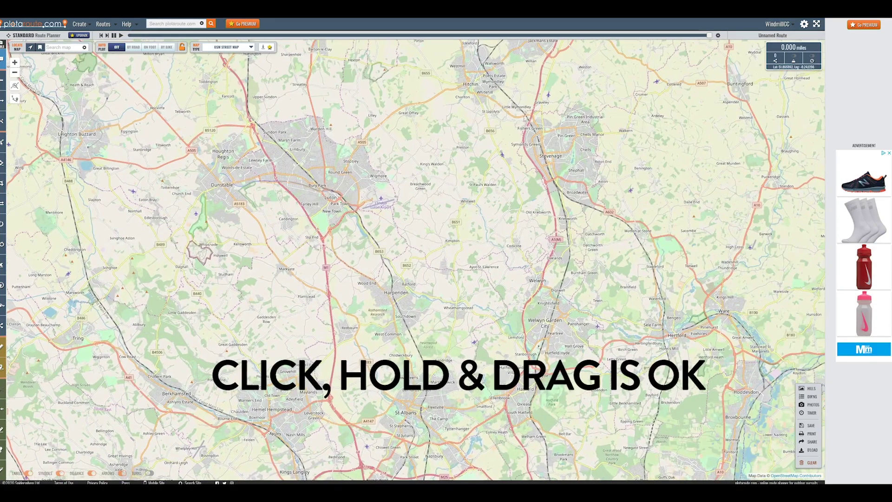
pyautogui.scroll(1, 515, 211)
pyautogui.moveTo(512, 167); pyautogui.dragTo(535, 322)
pyautogui.scroll(1, 502, 256)
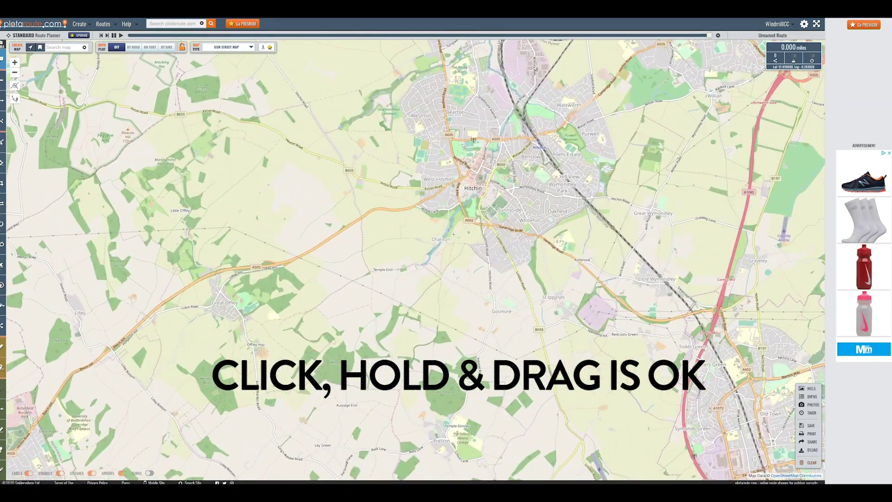
pyautogui.moveTo(443, 256); pyautogui.dragTo(574, 246)
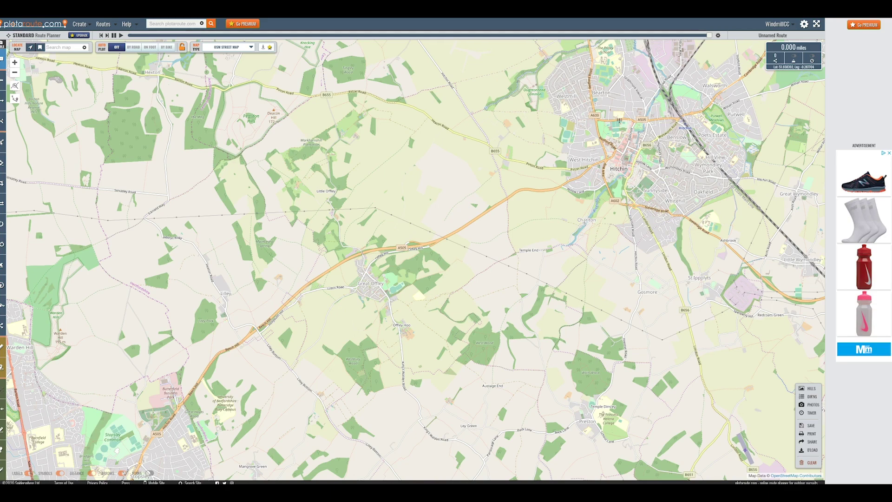
pyautogui.scroll(-1, 585, 222)
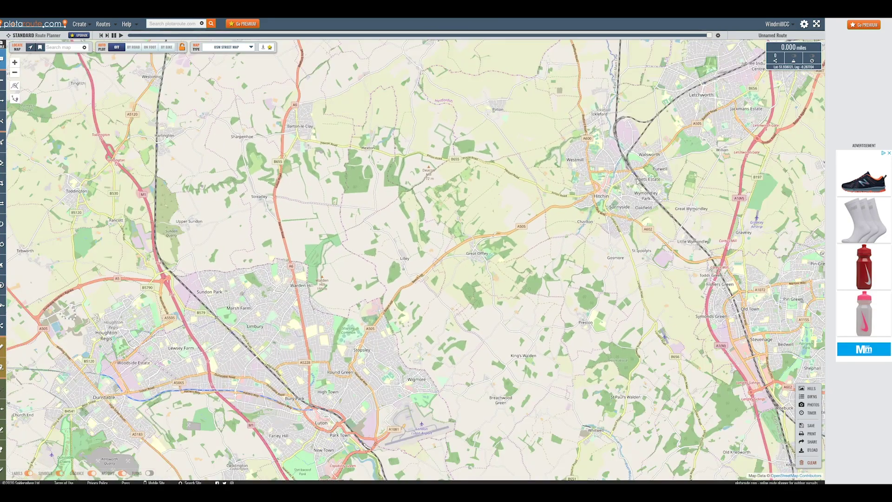
pyautogui.moveTo(584, 222); pyautogui.dragTo(594, 207)
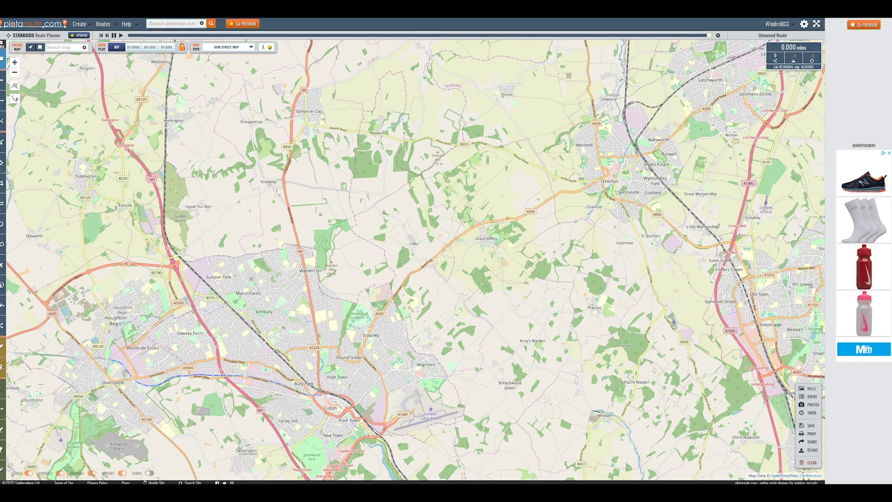
# Start the route at Charlton and plot straight legs through Great Offley and Warden Hill to Barton-le-Clay
pyautogui.click(597, 214)
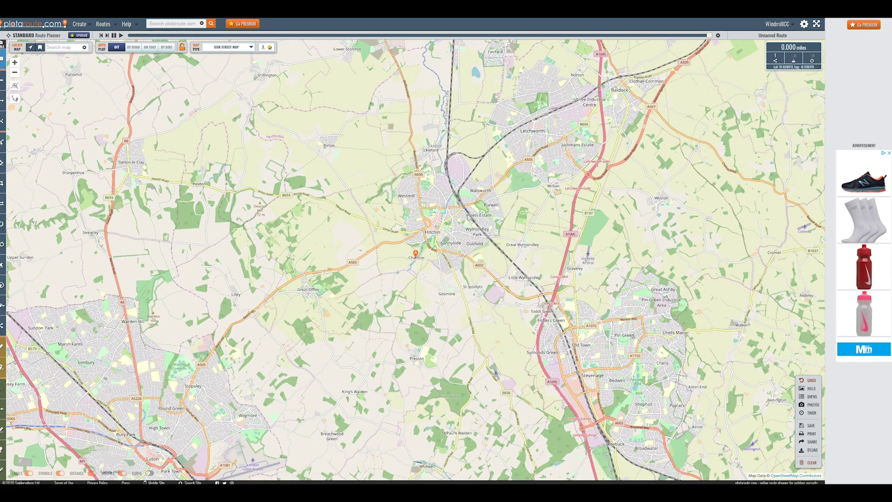
pyautogui.click(300, 285)
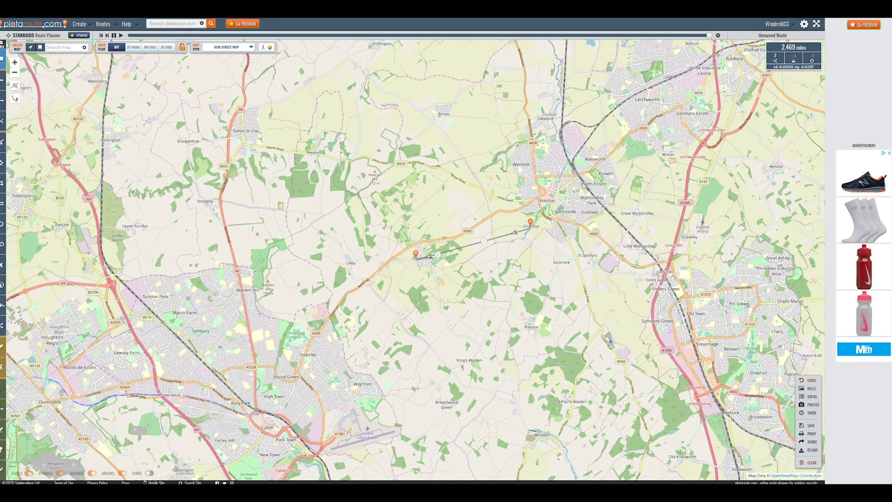
pyautogui.click(256, 266)
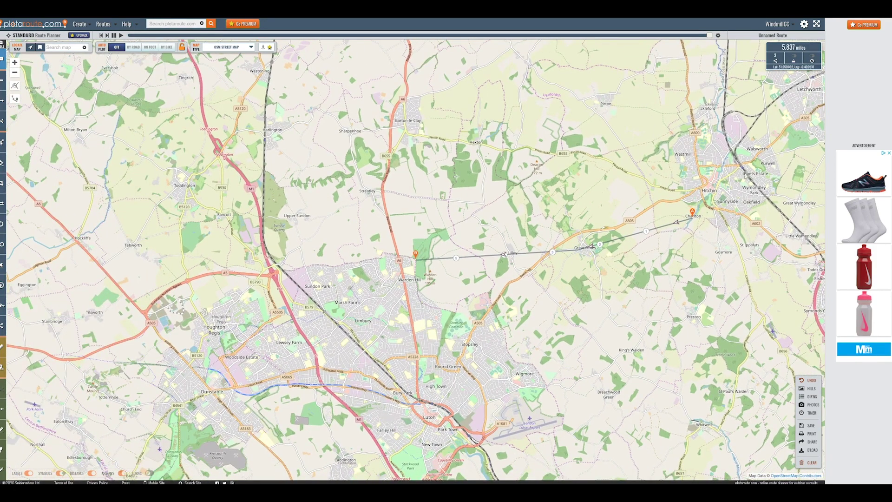
pyautogui.click(415, 133)
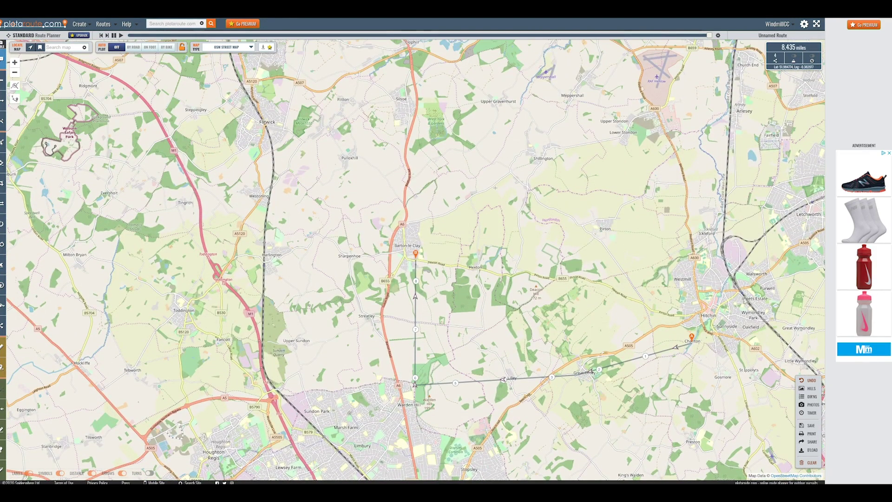
# Extend the route with waypoints at Shillington, Lower Stondon, Arlesey, Fairfield and Letchworth
pyautogui.click(542, 155)
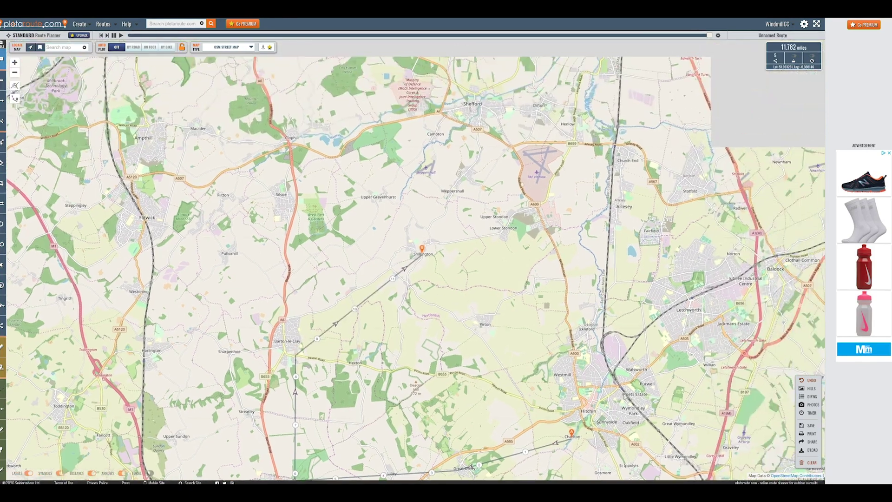
pyautogui.click(497, 235)
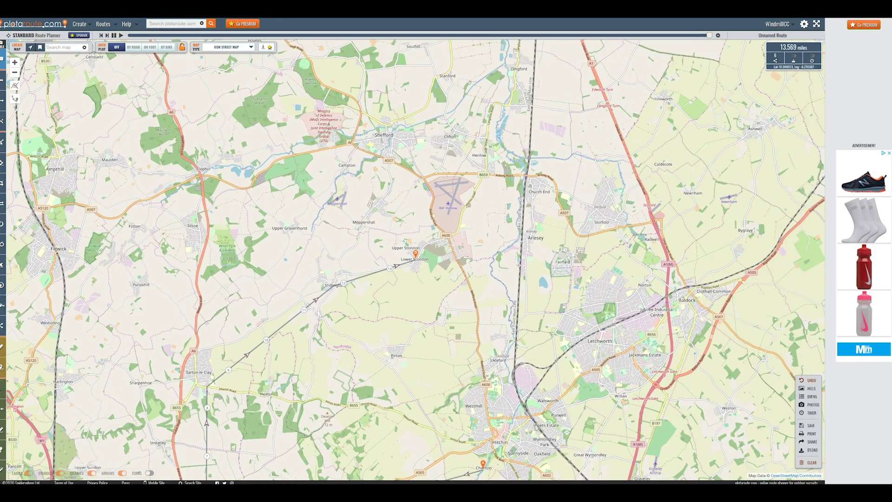
pyautogui.click(529, 235)
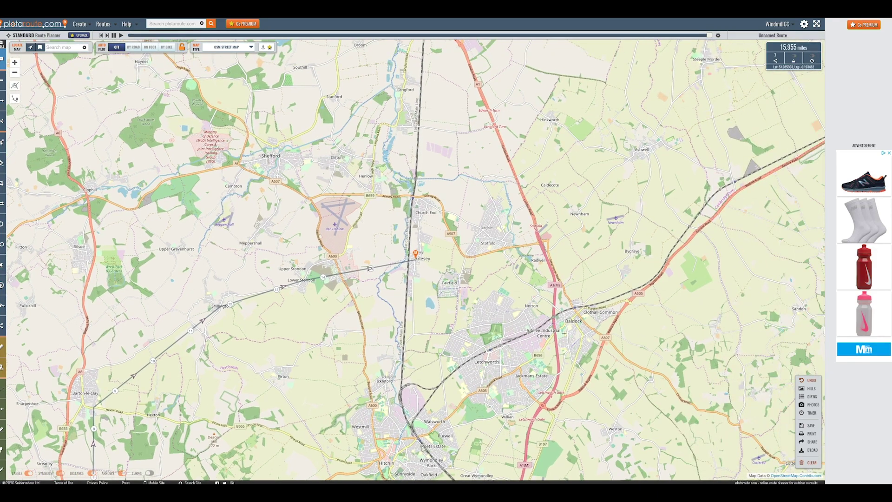
pyautogui.click(460, 283)
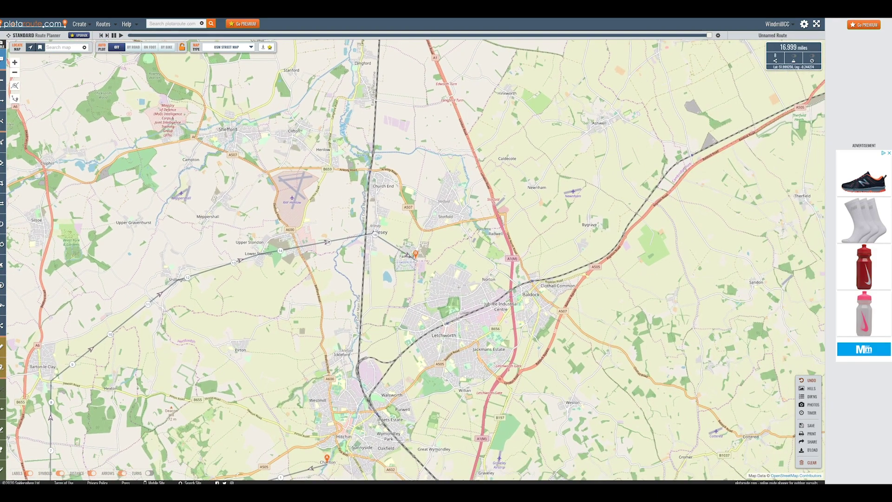
pyautogui.click(456, 335)
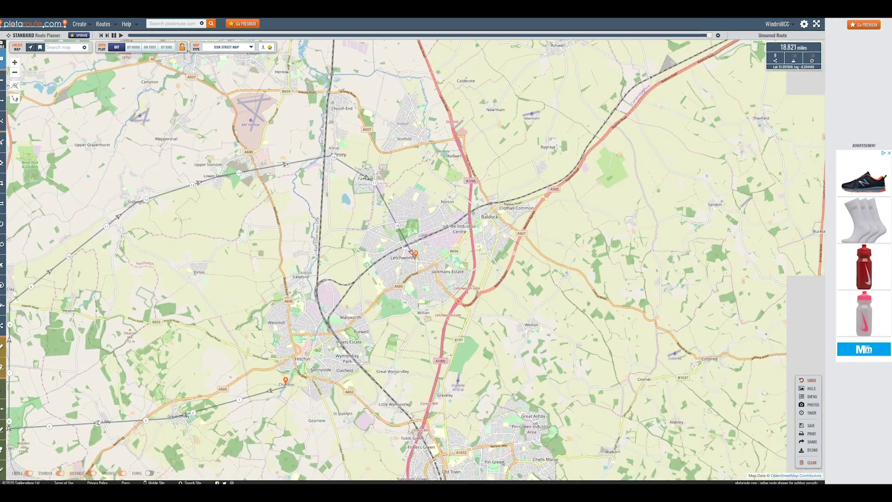
# Add a route point in central Hitchin on Queen Street, just east of Hitchin Priory
pyautogui.scroll(3, 298, 381)
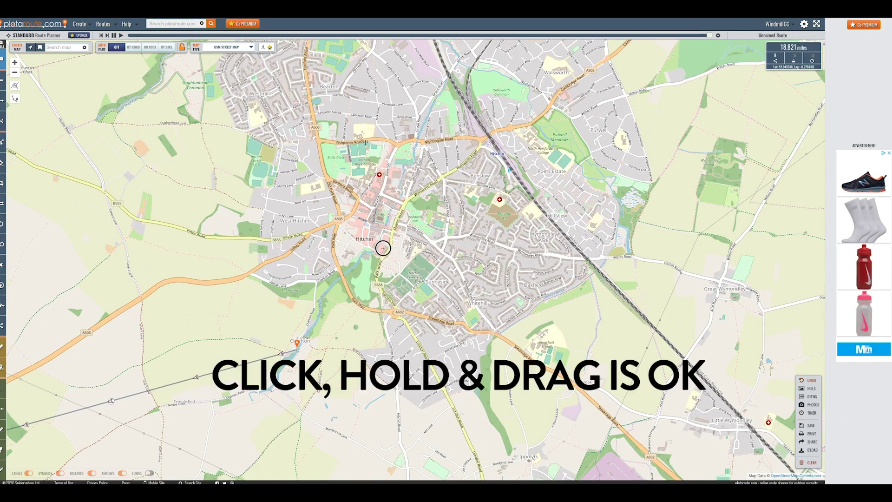
pyautogui.scroll(3, 383, 246)
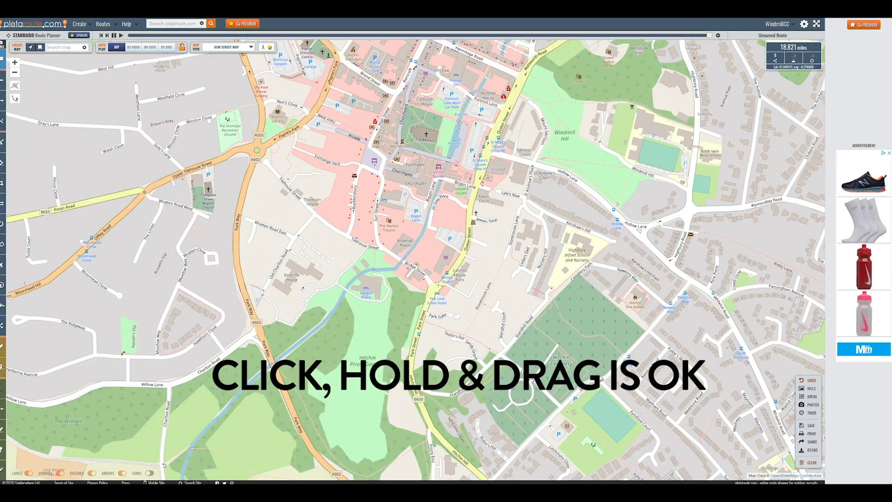
pyautogui.click(438, 285)
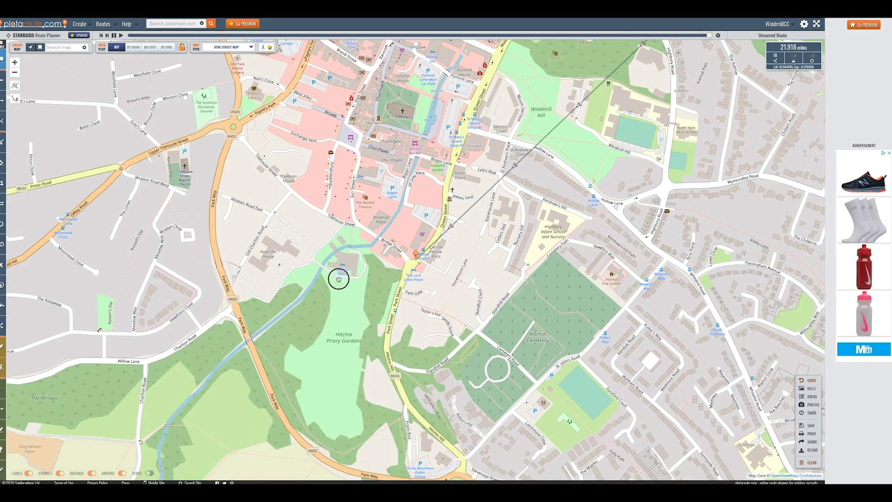
# Switch the total route distance to kilometres and back to miles
pyautogui.scroll(-3, 339, 279)
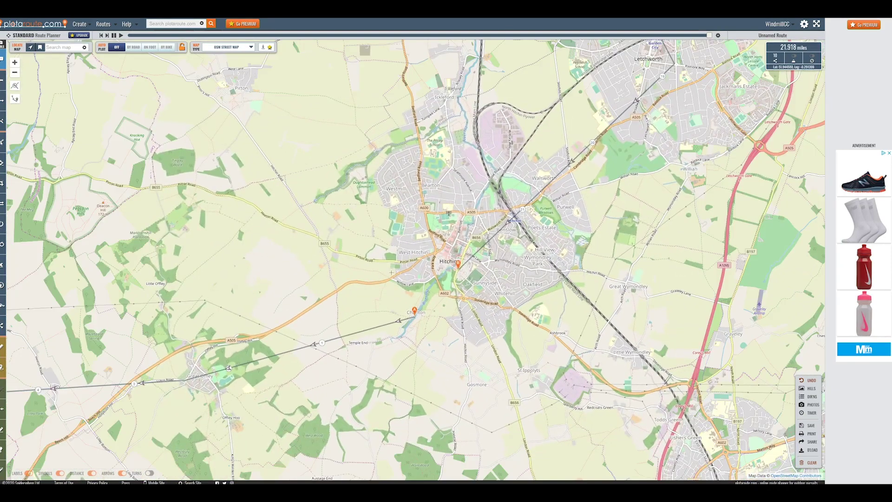
pyautogui.scroll(-2, 416, 263)
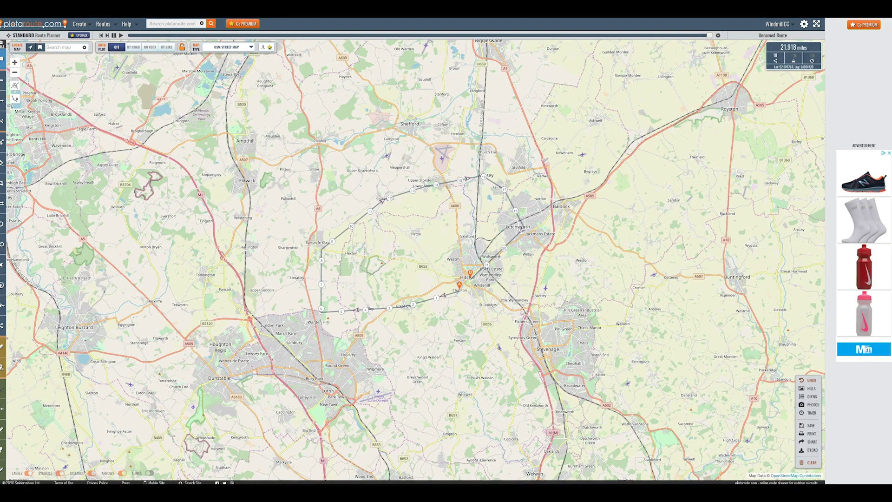
pyautogui.click(799, 49)
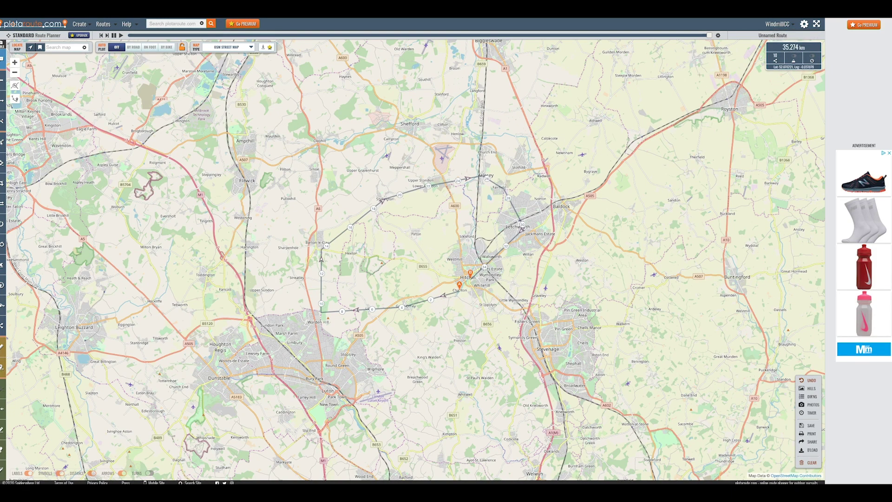
pyautogui.click(789, 51)
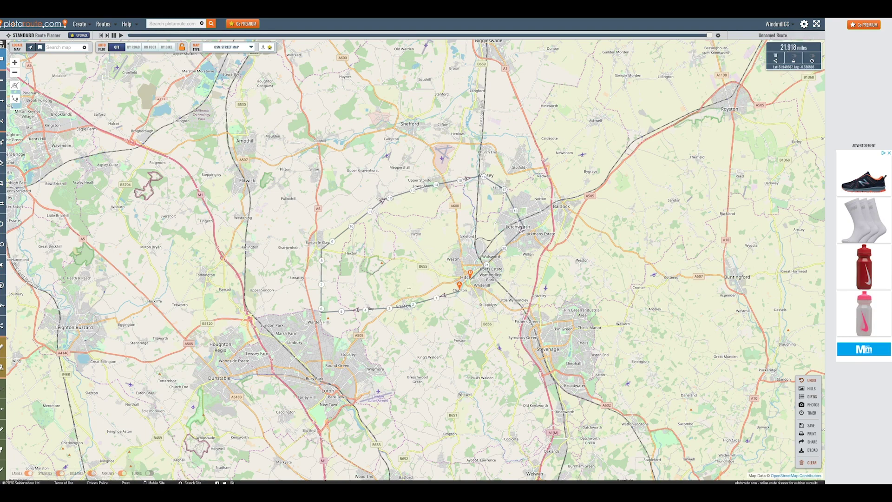
# Examine the straight leg between Charlton and Great Offley against the surrounding roads and paths
pyautogui.scroll(1, 411, 290)
pyautogui.moveTo(410, 290); pyautogui.dragTo(413, 225)
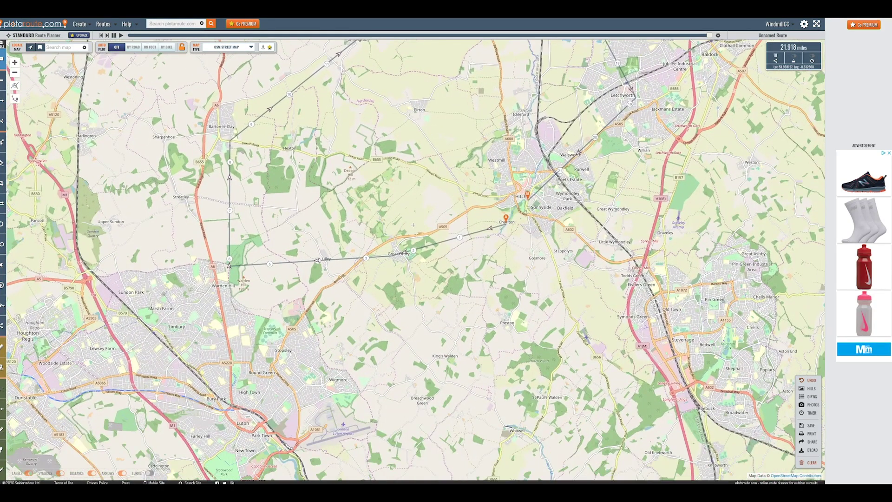
pyautogui.scroll(1, 415, 283)
pyautogui.moveTo(463, 237)
pyautogui.mouseDown()
pyautogui.moveTo(424, 255)
pyautogui.moveTo(450, 245)
pyautogui.mouseUp()
pyautogui.scroll(1, 427, 260)
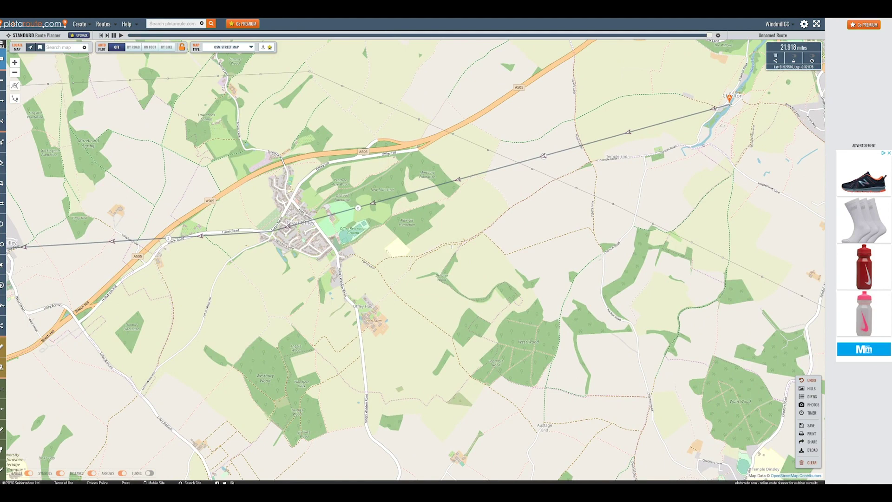
pyautogui.moveTo(499, 222); pyautogui.dragTo(452, 235)
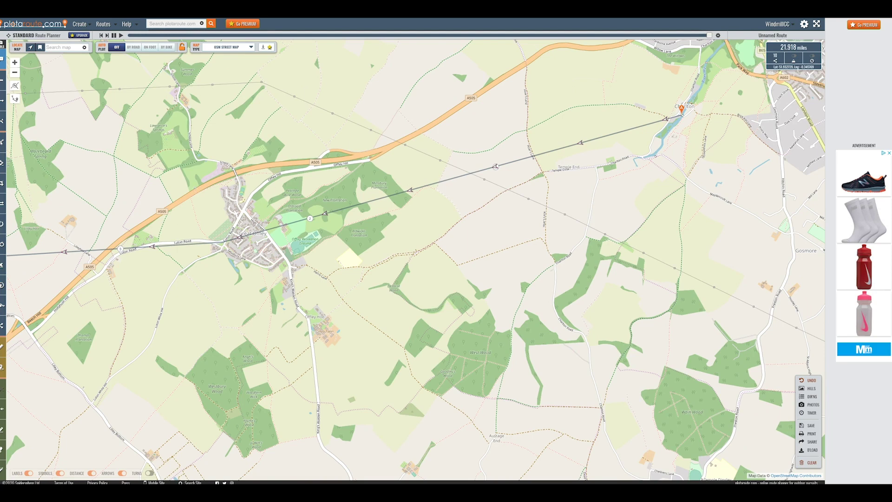
# Start replotting a route section, marking its start just west of Charlton and its end in Great Offley
pyautogui.moveTo(6, 166)
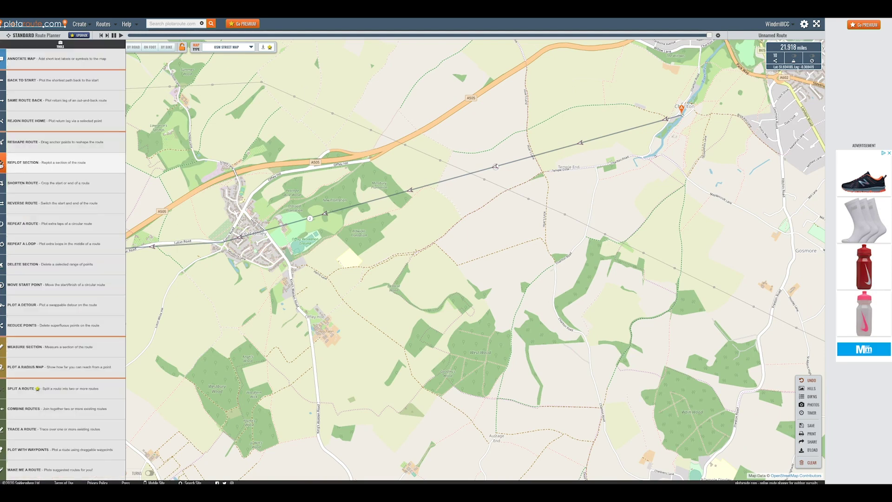
pyautogui.click(26, 163)
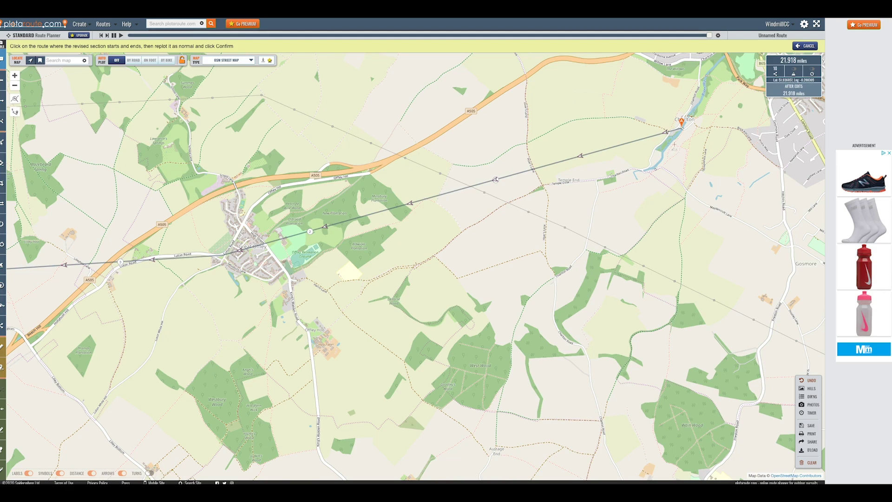
pyautogui.click(671, 132)
pyautogui.click(264, 244)
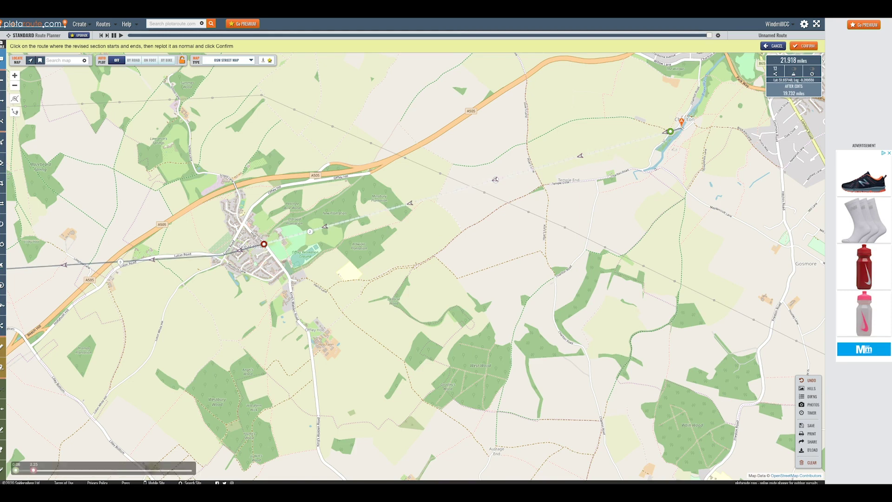
# Plot the revised section from Charlton beside the river and west along the road past Temple End
pyautogui.click(659, 147)
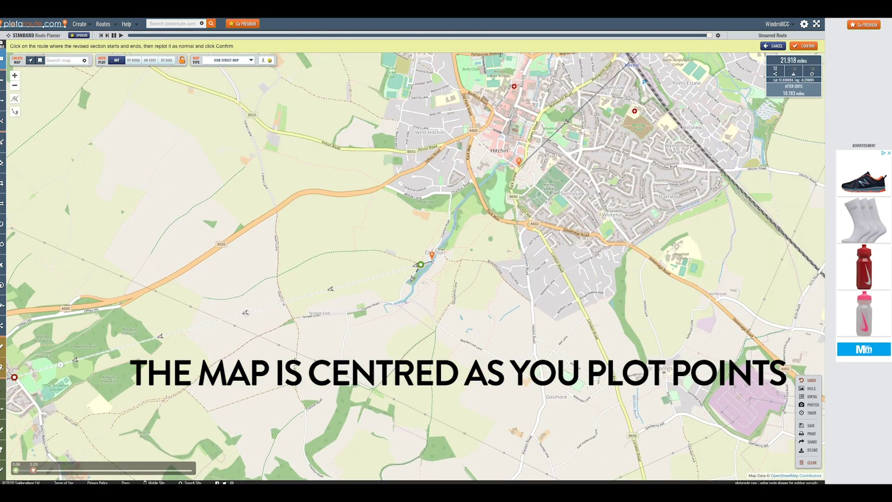
pyautogui.click(414, 284)
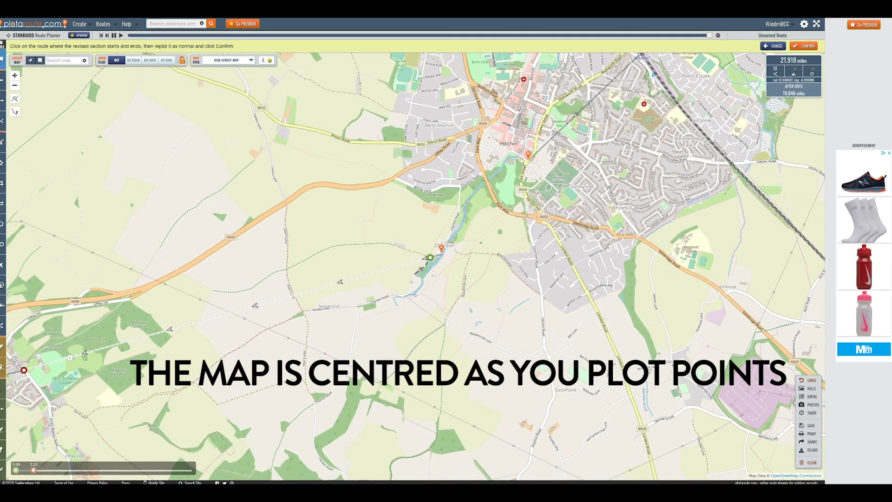
pyautogui.click(404, 276)
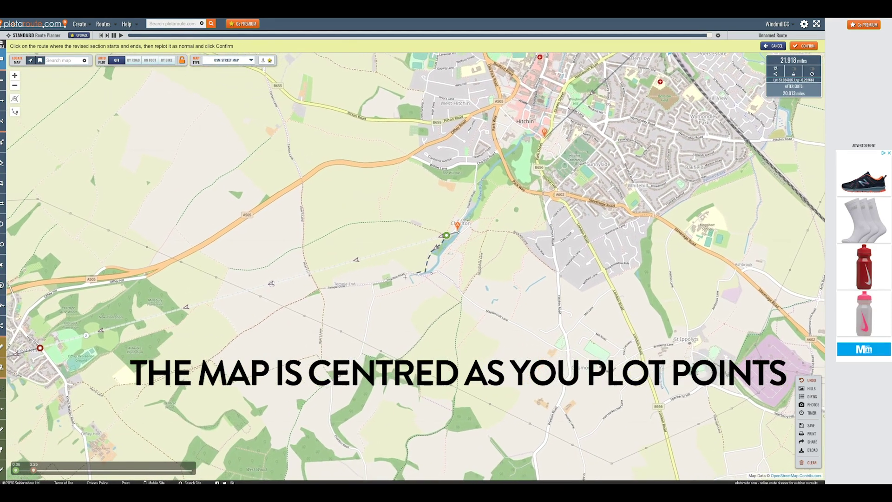
pyautogui.click(398, 275)
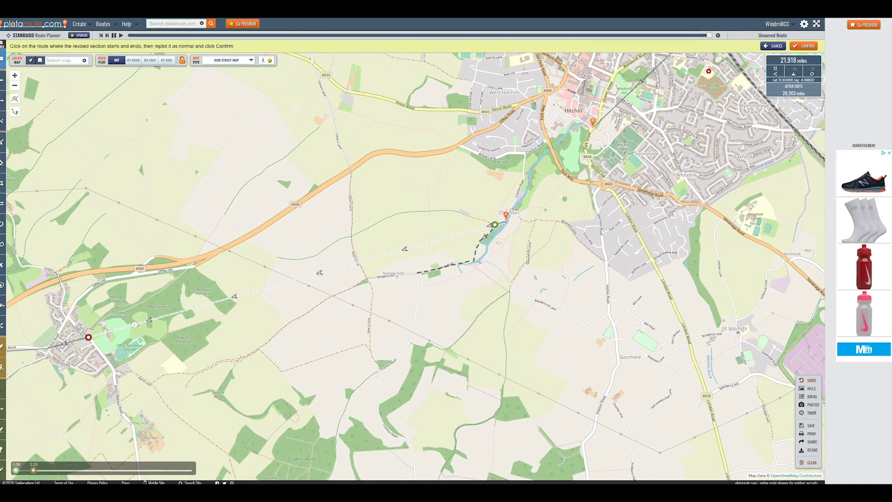
pyautogui.click(397, 275)
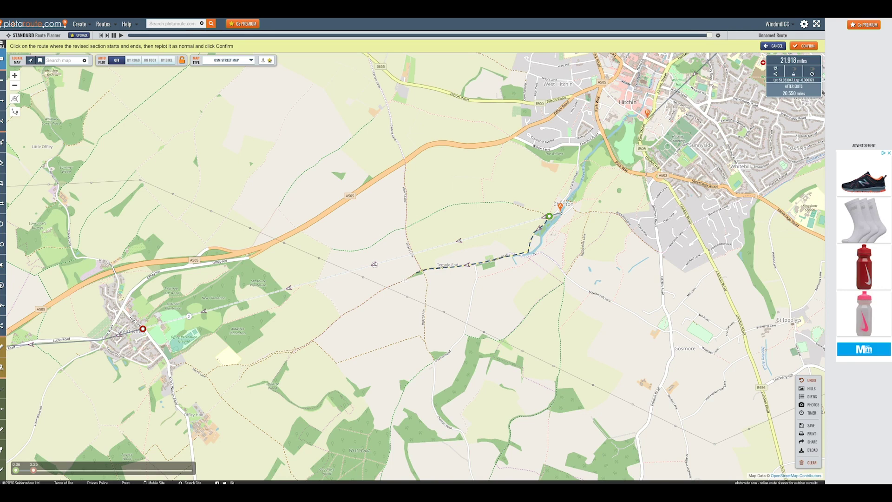
# Continue the revised section southwest from Temple End along the track, past the plantation toward Great Offley
pyautogui.click(403, 280)
pyautogui.click(404, 281)
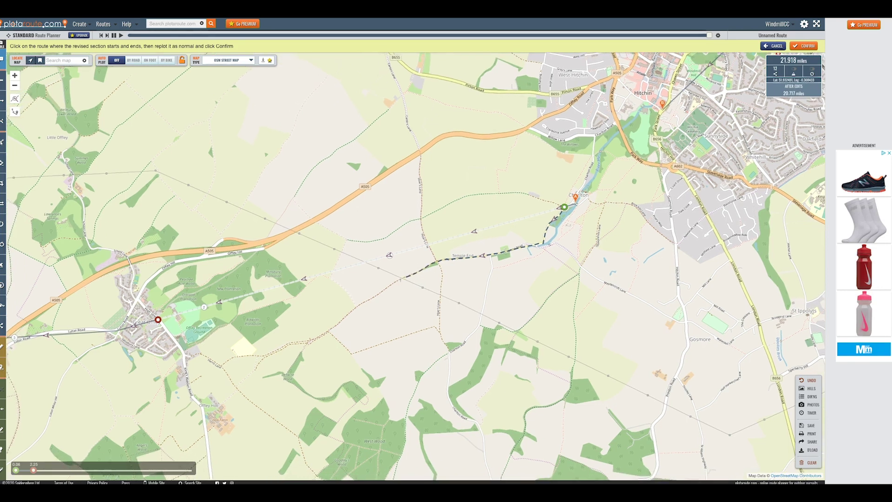
pyautogui.click(404, 283)
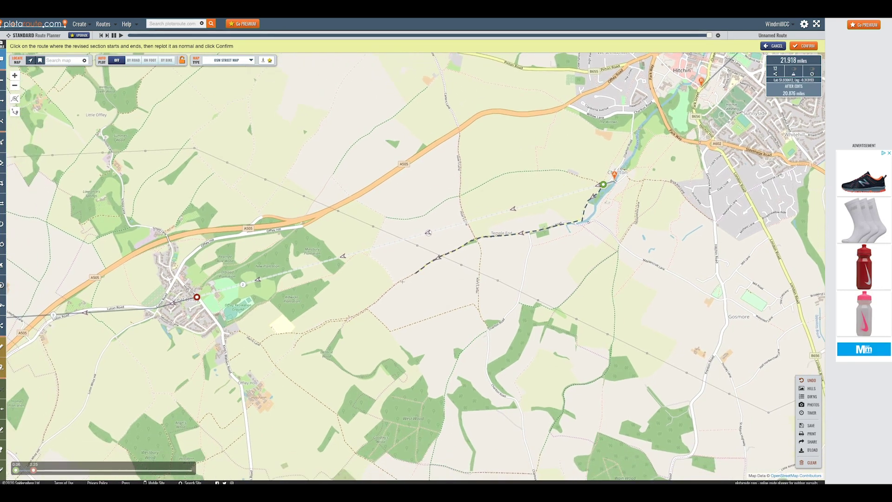
pyautogui.click(404, 286)
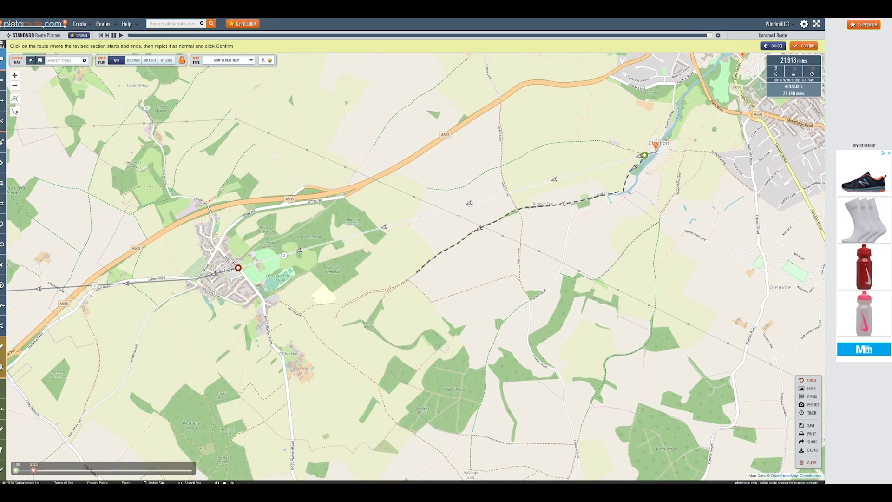
pyautogui.scroll(1, 412, 270)
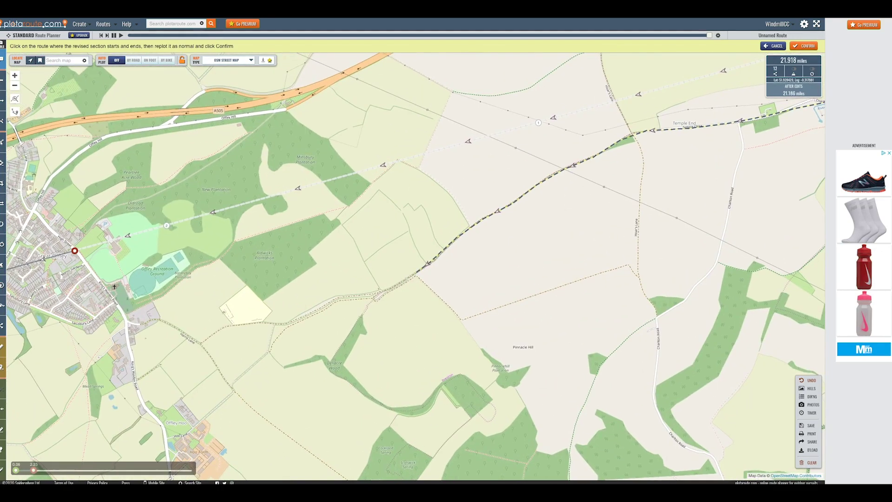
pyautogui.click(377, 292)
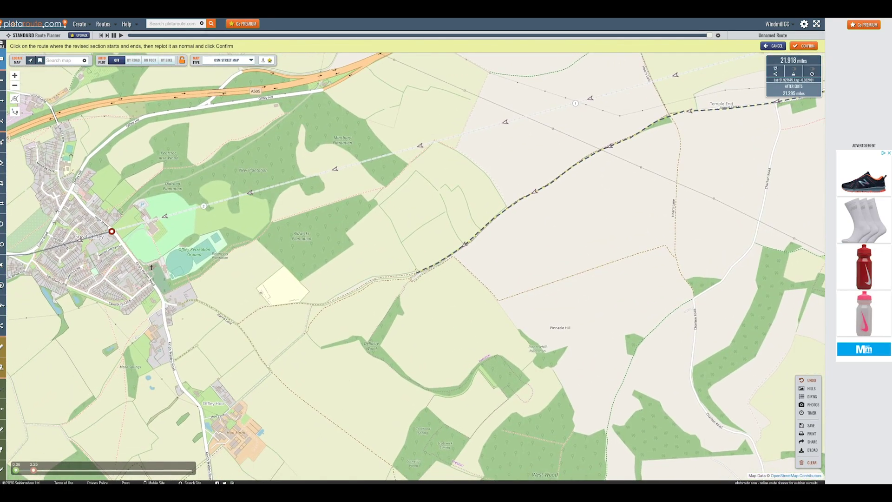
pyautogui.click(373, 279)
pyautogui.click(344, 297)
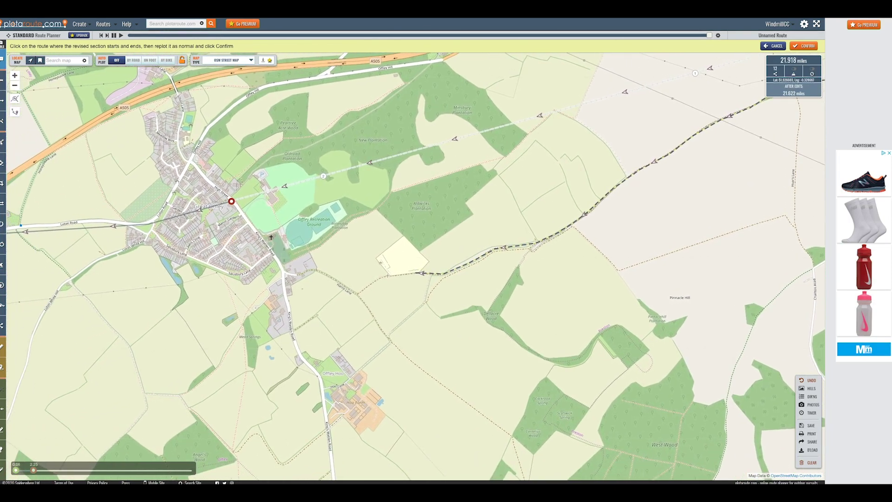
# Plot the revised section along the lane to King's Walden Road on the southeast edge of Great Offley
pyautogui.click(369, 276)
pyautogui.click(387, 291)
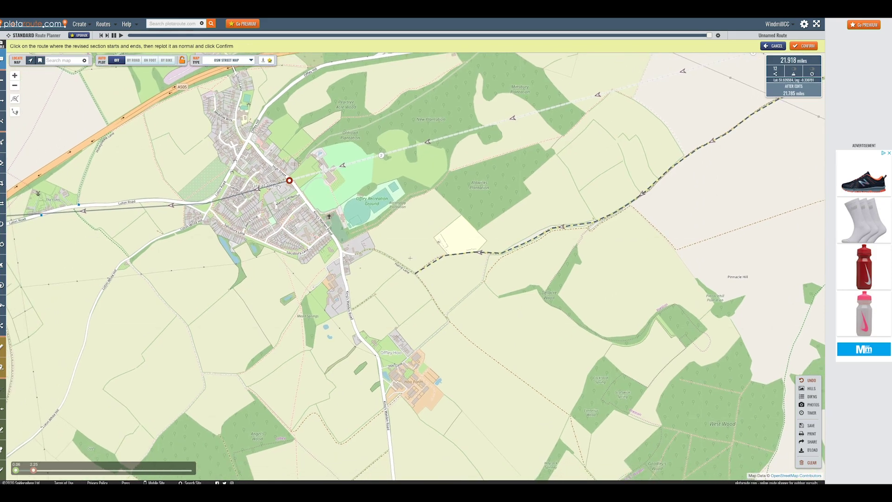
pyautogui.click(394, 260)
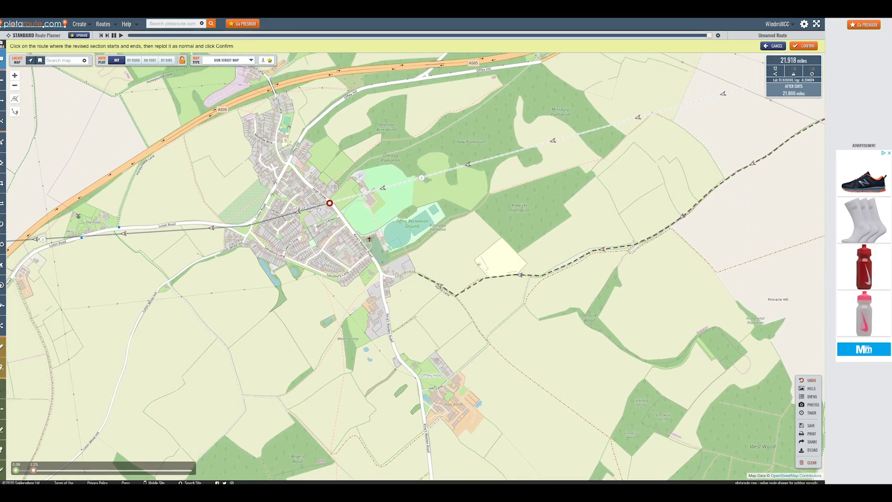
pyautogui.click(382, 273)
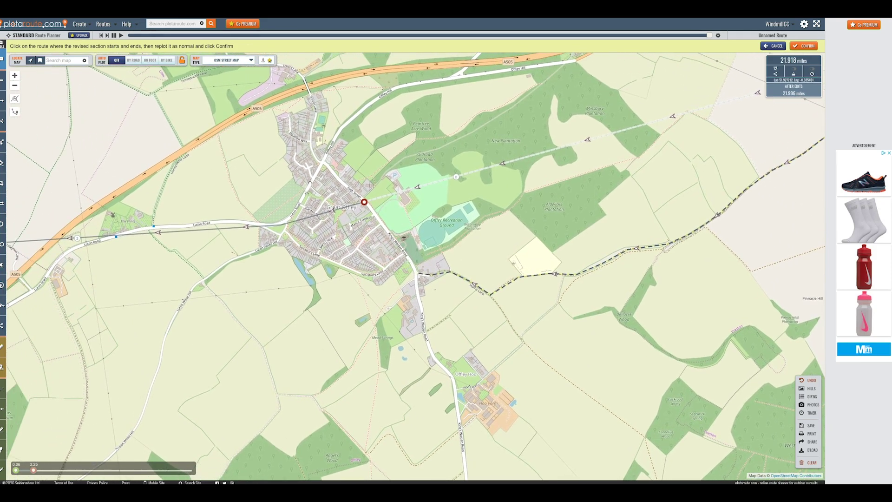
# Finish the revised section northwest along the road to its end marker in Great Offley and confirm the replot
pyautogui.click(397, 248)
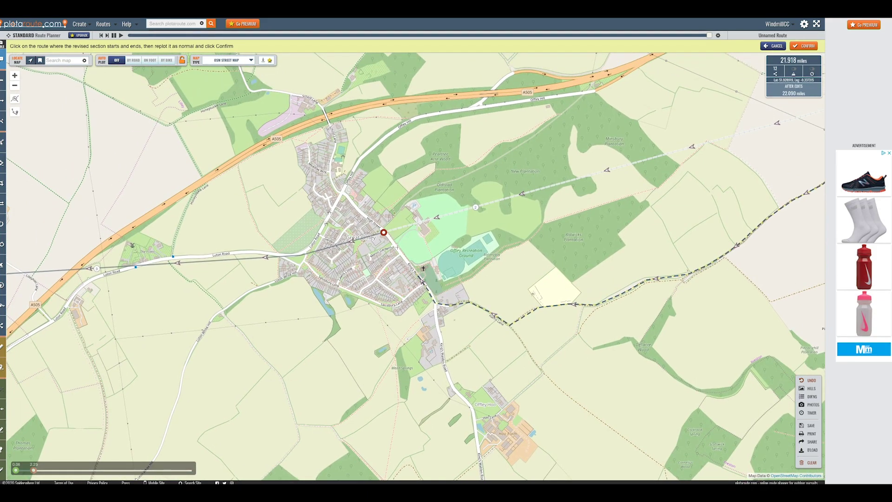
pyautogui.click(394, 245)
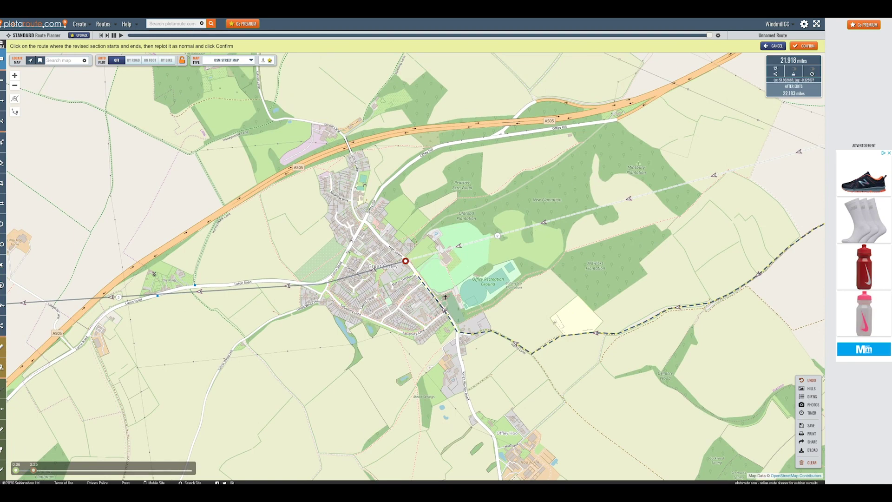
pyautogui.click(804, 45)
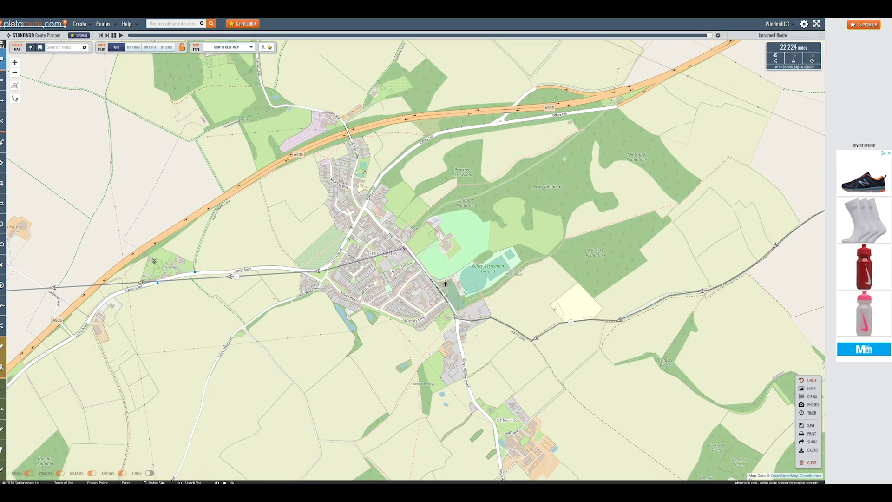
# Start replotting the next section, marking its start in Great Offley and its end just west of Lilley
pyautogui.moveTo(419, 210); pyautogui.dragTo(532, 165)
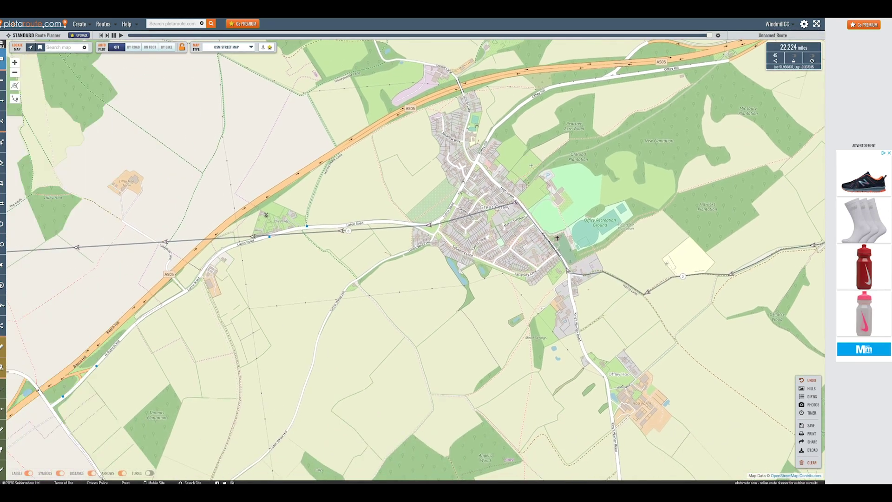
pyautogui.moveTo(339, 215); pyautogui.dragTo(487, 181)
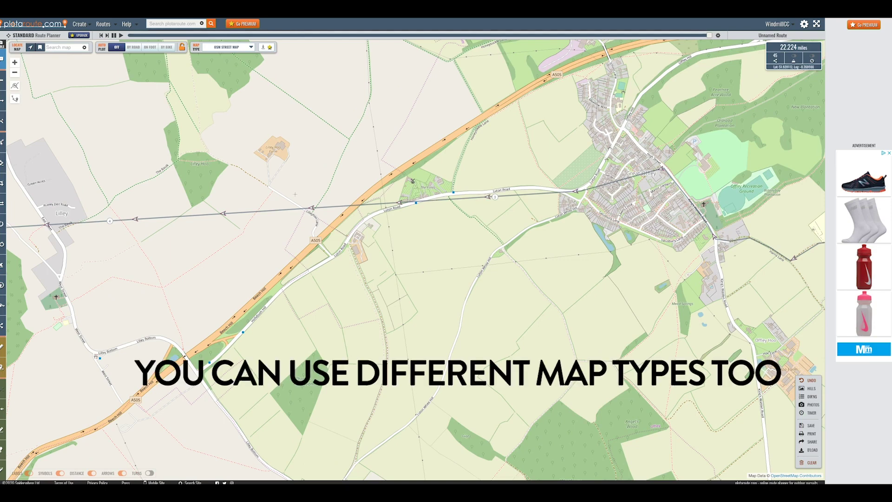
pyautogui.moveTo(228, 171); pyautogui.dragTo(470, 196)
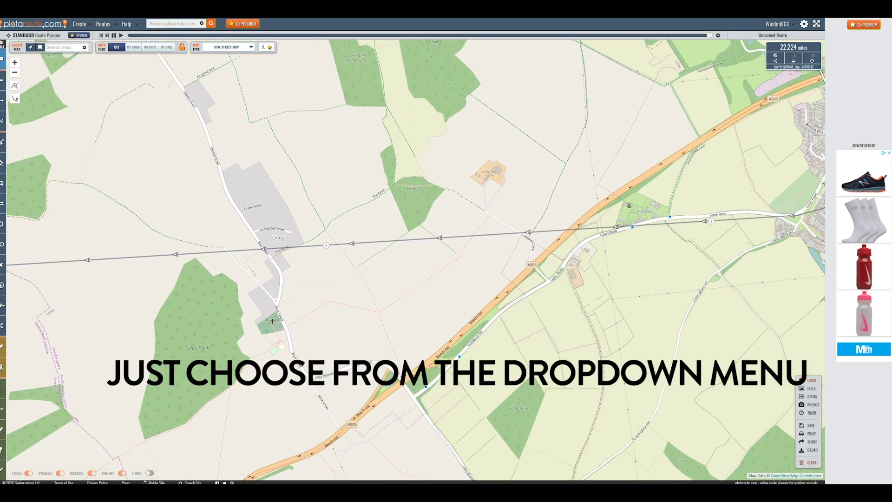
pyautogui.moveTo(559, 264); pyautogui.dragTo(437, 251)
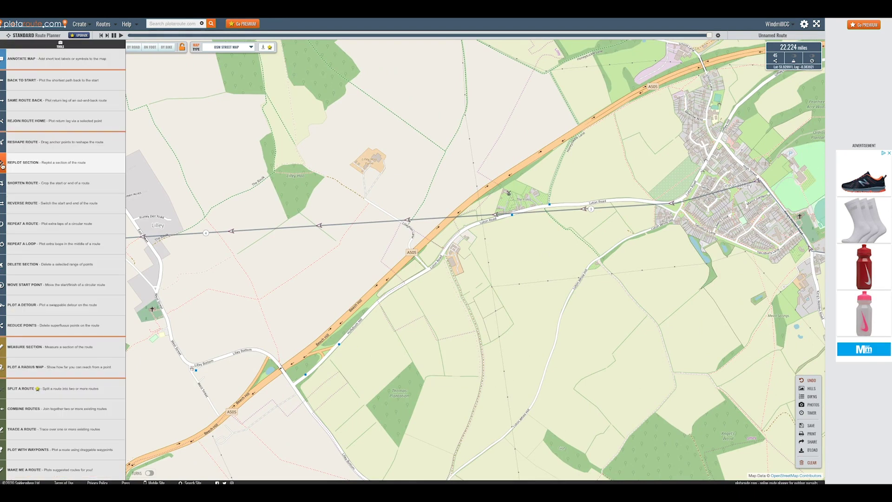
pyautogui.click(23, 162)
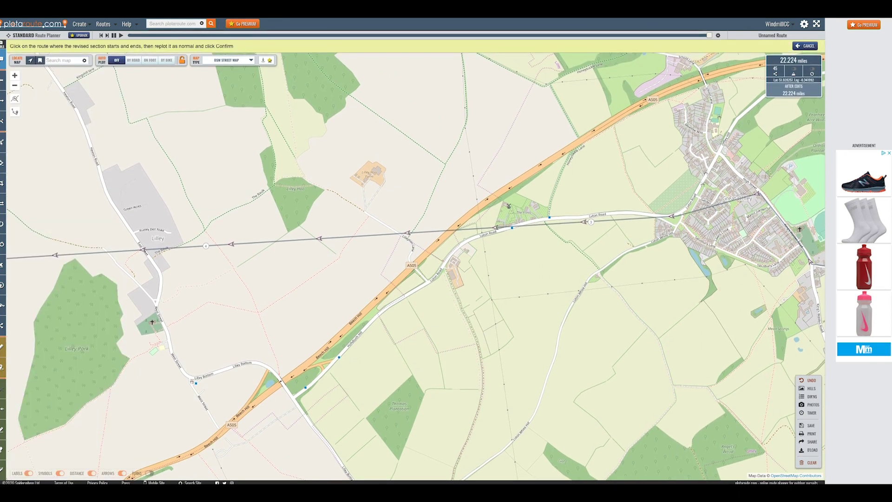
pyautogui.click(768, 203)
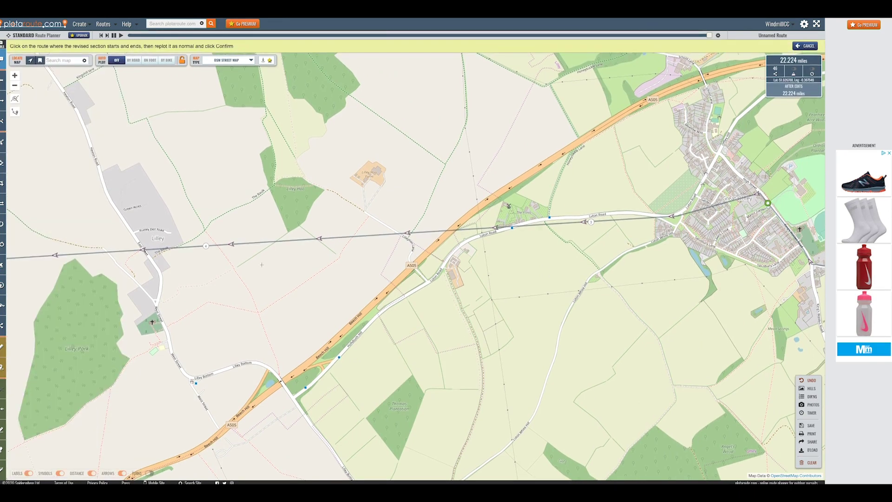
pyautogui.click(107, 252)
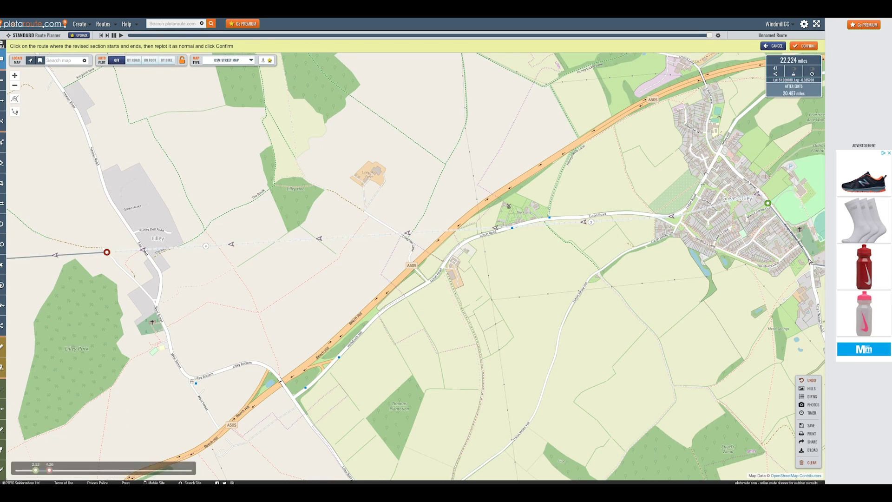
# Plot the revised section from its start marker through the Great Offley road junction to Luton Road
pyautogui.moveTo(803, 206); pyautogui.dragTo(500, 325)
pyautogui.moveTo(356, 335); pyautogui.dragTo(399, 275)
pyautogui.click(387, 284)
pyautogui.click(388, 271)
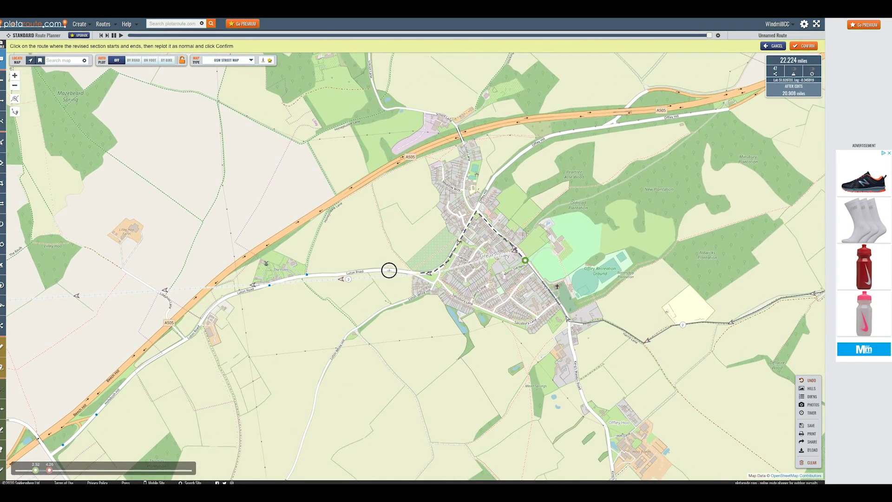
# Continue the revised section west along Luton Road to the side-road junction just before the A505 crossing
pyautogui.click(382, 276)
pyautogui.click(378, 277)
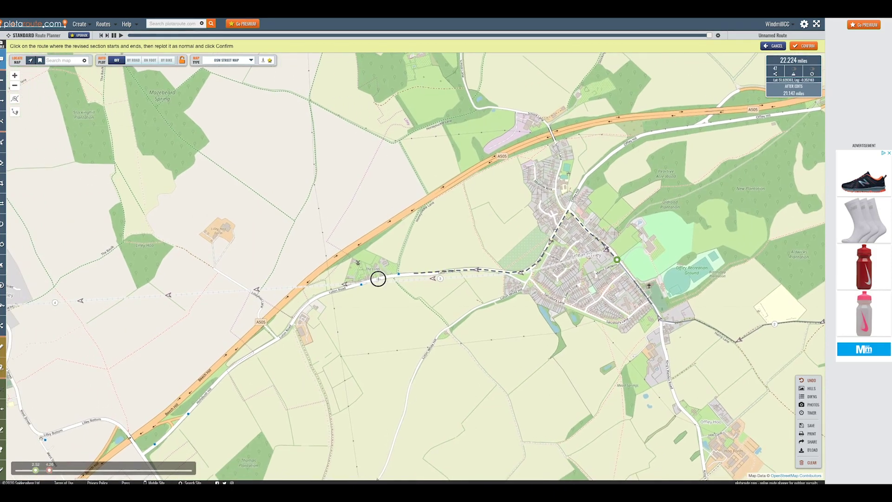
pyautogui.click(377, 285)
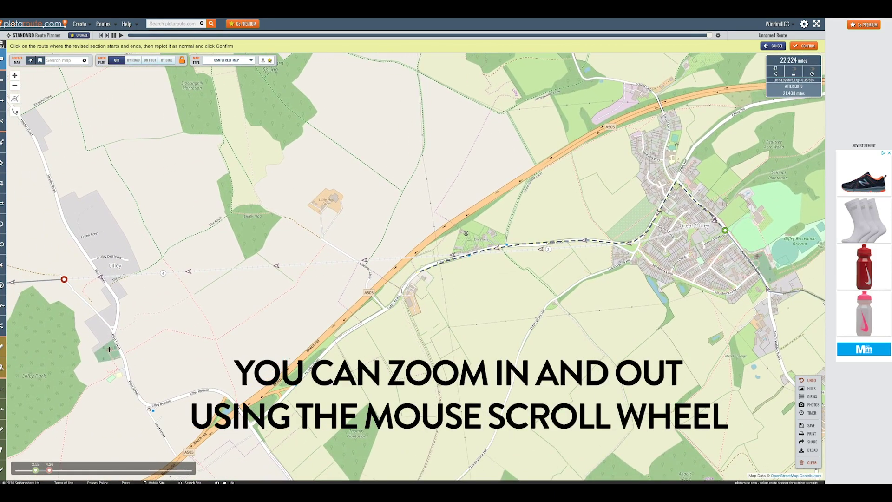
pyautogui.click(402, 292)
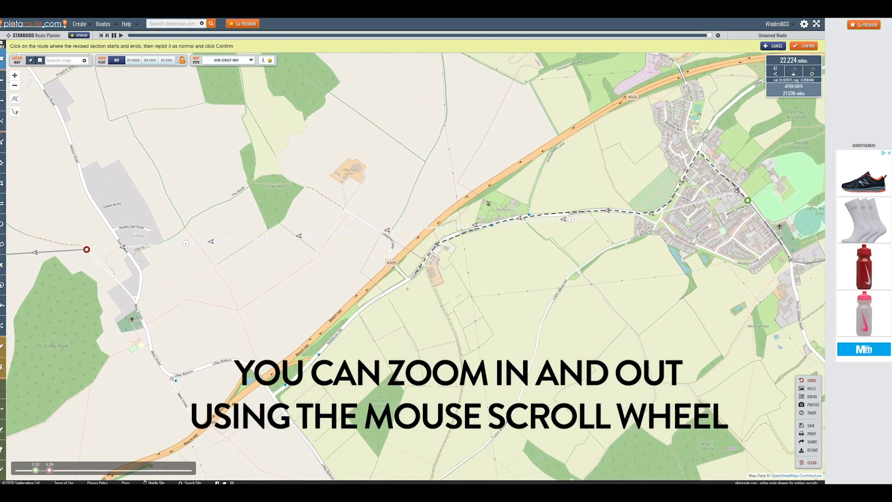
pyautogui.click(408, 279)
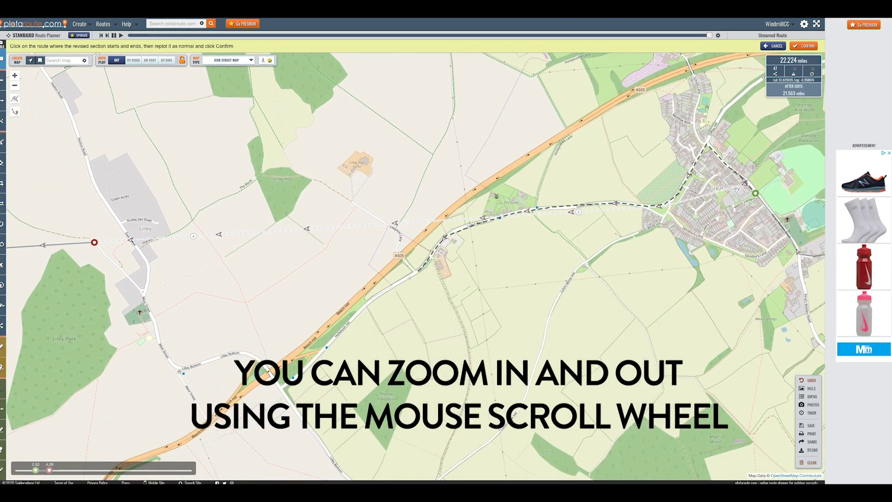
# Continue the revised section across the A505 and northwest along the track to the edge of the wood east of Lilley
pyautogui.click(398, 255)
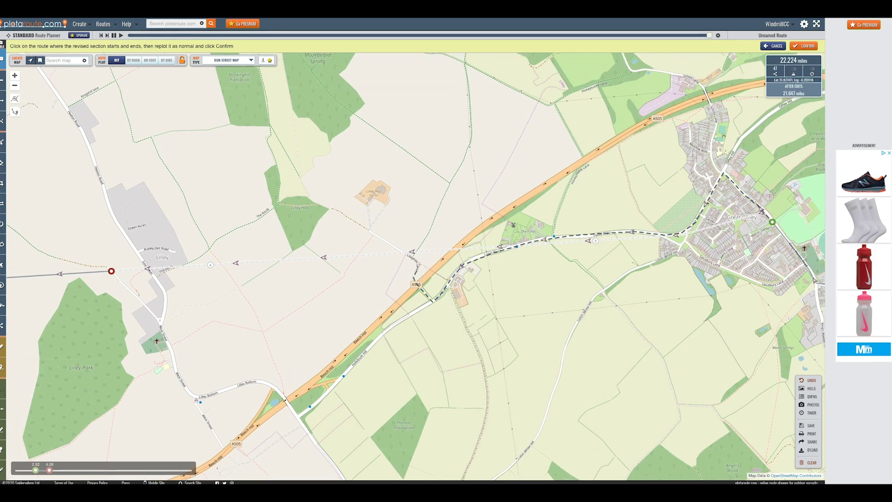
pyautogui.click(417, 265)
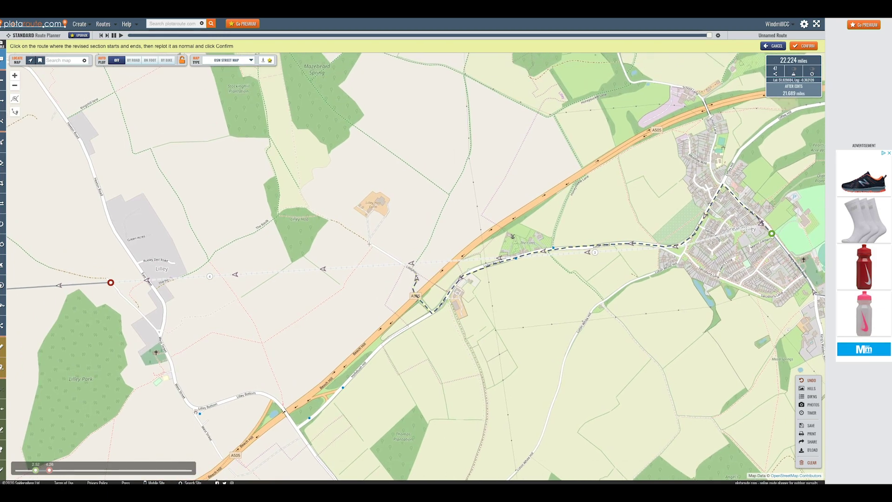
pyautogui.click(370, 244)
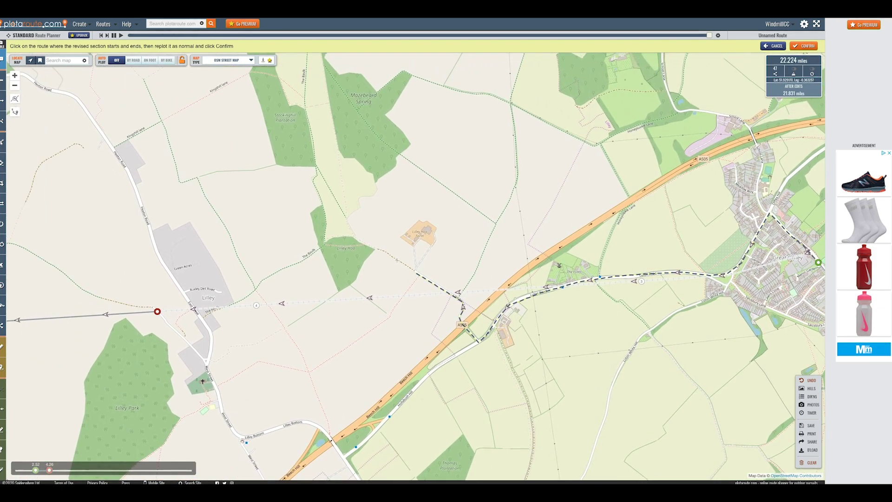
pyautogui.click(394, 259)
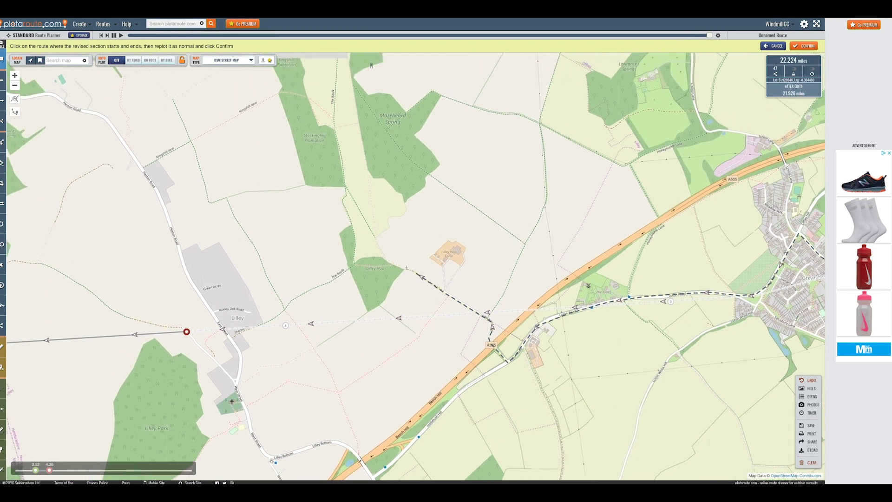
pyautogui.click(405, 269)
pyautogui.click(404, 271)
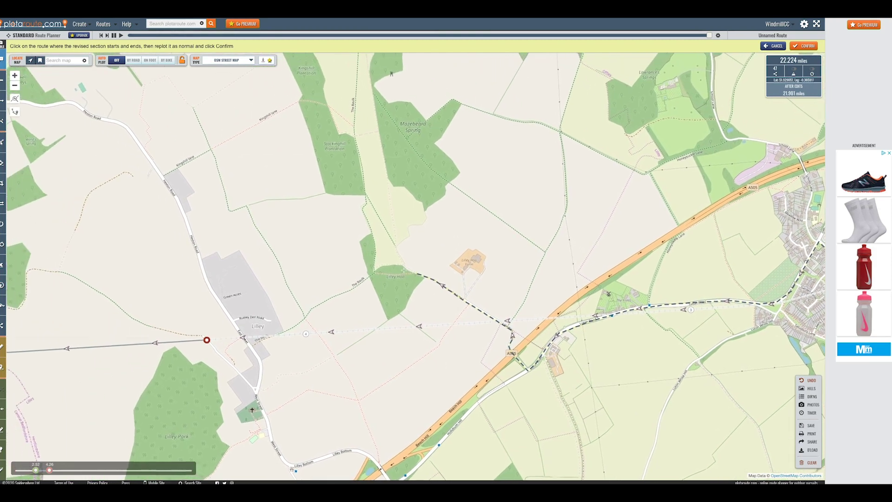
# Extend the revised section west through the wood and southwest along The Baulk into Lilley
pyautogui.click(374, 273)
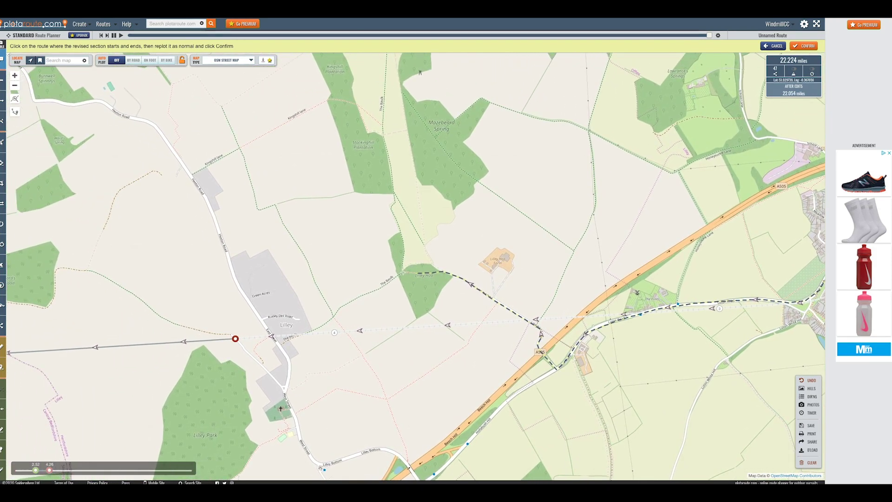
pyautogui.click(367, 299)
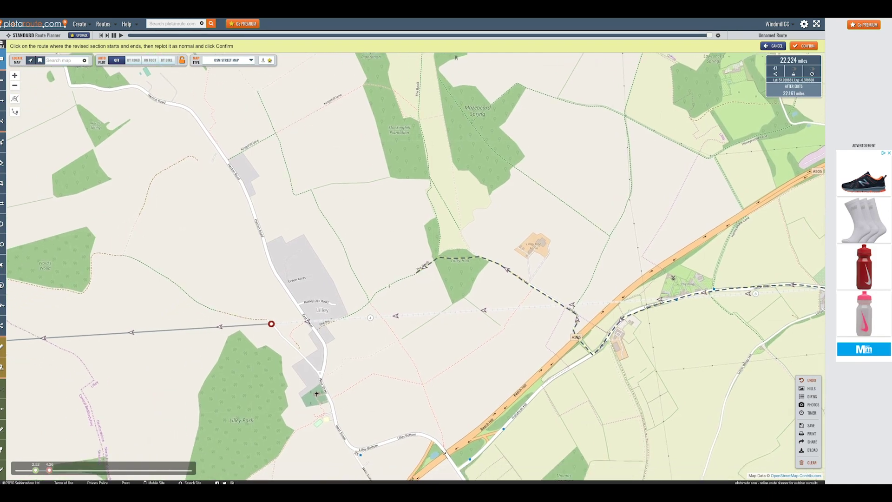
pyautogui.click(401, 281)
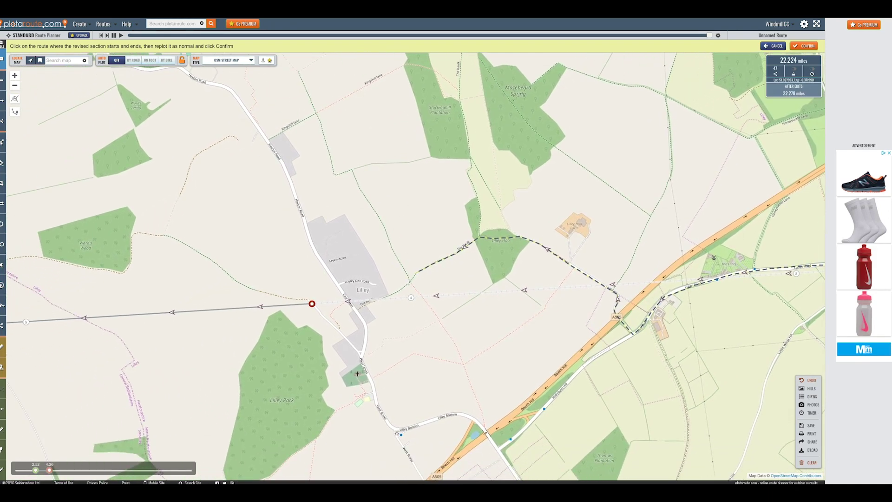
pyautogui.click(398, 280)
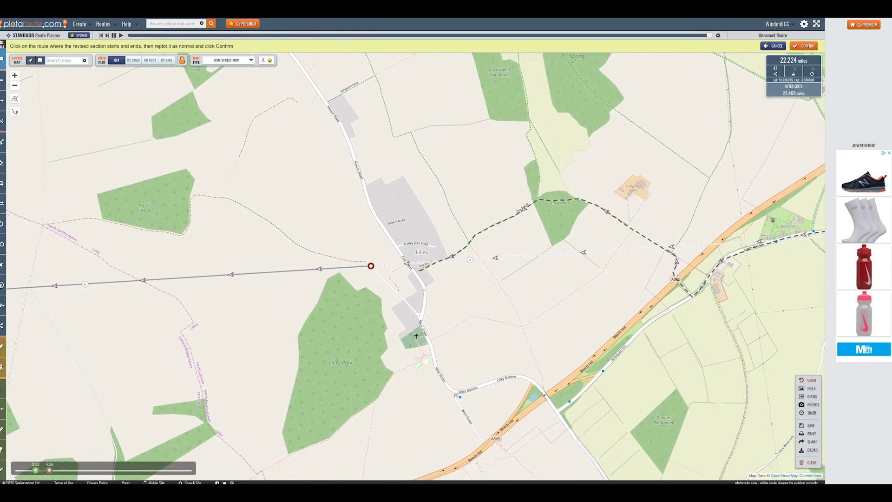
# Finish the revised section south through Lilley and northwest along the track to its end marker, and confirm the replot
pyautogui.click(415, 300)
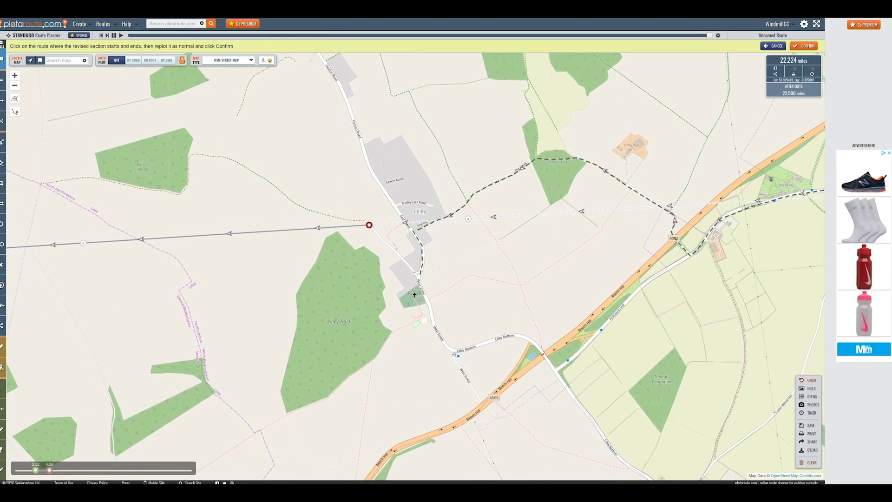
pyautogui.click(401, 259)
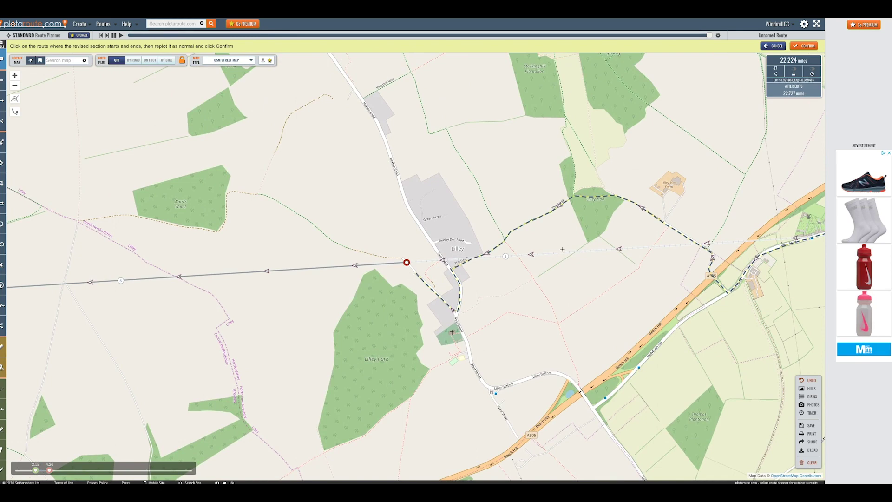
pyautogui.click(805, 46)
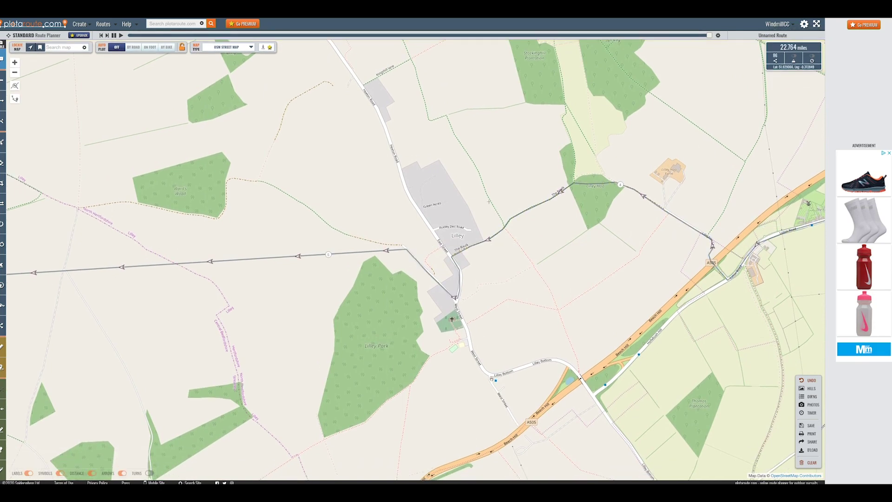
# Examine the paths and tracks near the straight leg between Lilley and Warden Hills
pyautogui.moveTo(440, 218); pyautogui.dragTo(588, 210)
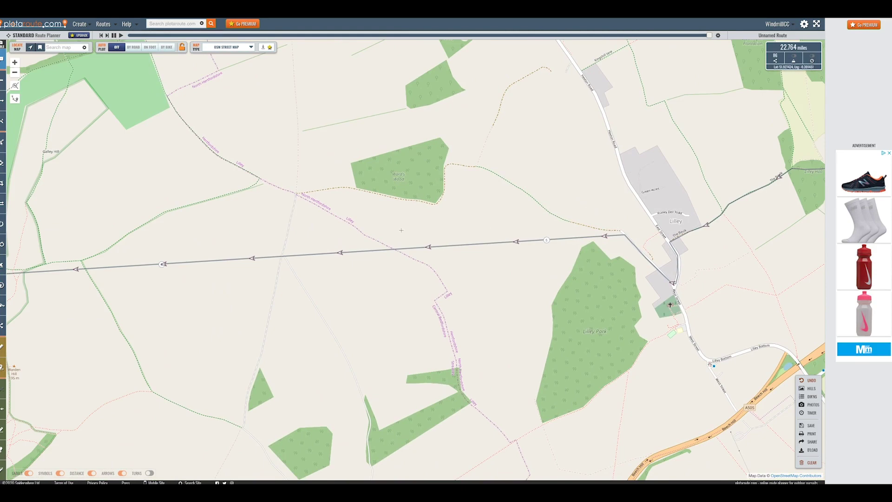
pyautogui.moveTo(516, 210); pyautogui.dragTo(462, 225)
pyautogui.moveTo(348, 225); pyautogui.dragTo(494, 246)
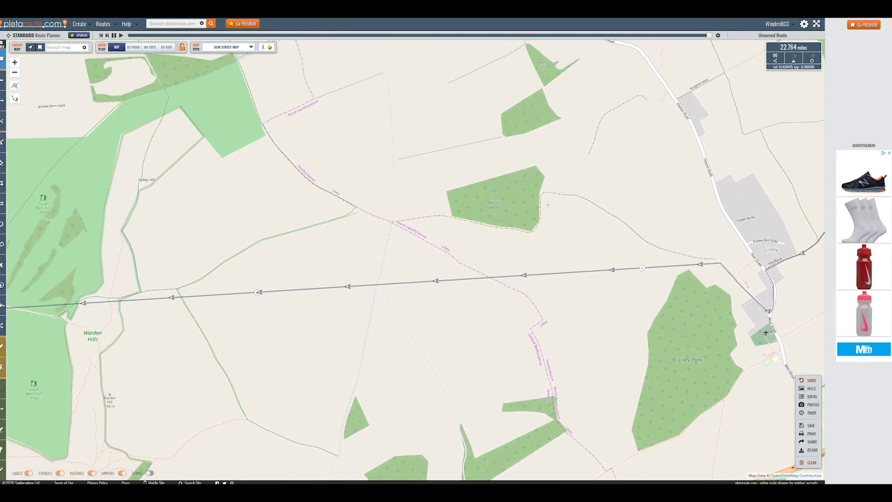
pyautogui.moveTo(617, 239); pyautogui.dragTo(441, 211)
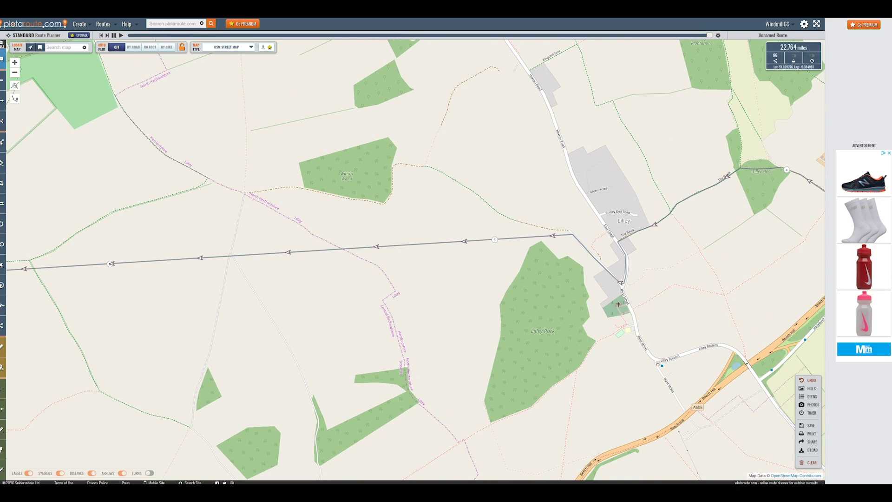
pyautogui.moveTo(496, 158); pyautogui.dragTo(473, 210)
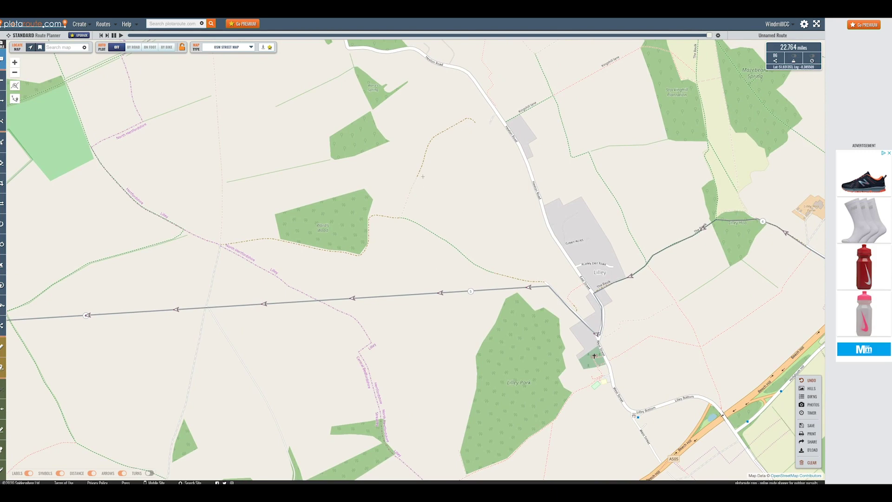
pyautogui.moveTo(447, 193); pyautogui.dragTo(560, 159)
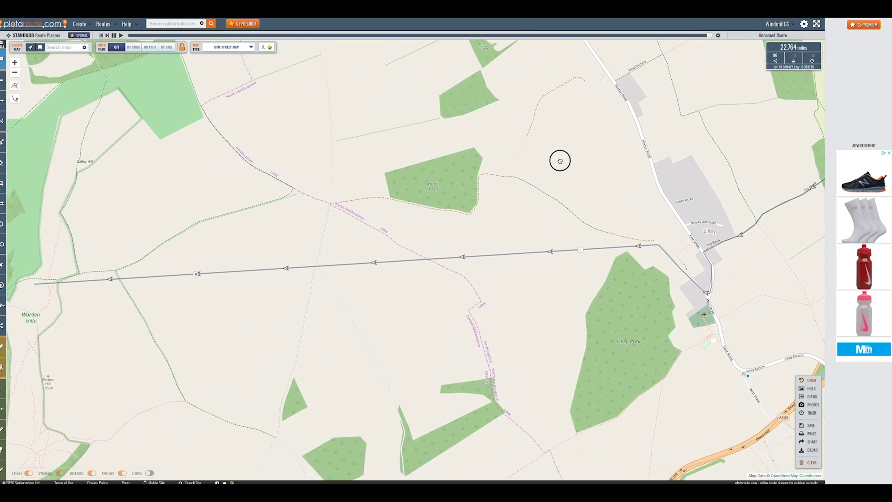
pyautogui.moveTo(498, 211); pyautogui.dragTo(522, 214)
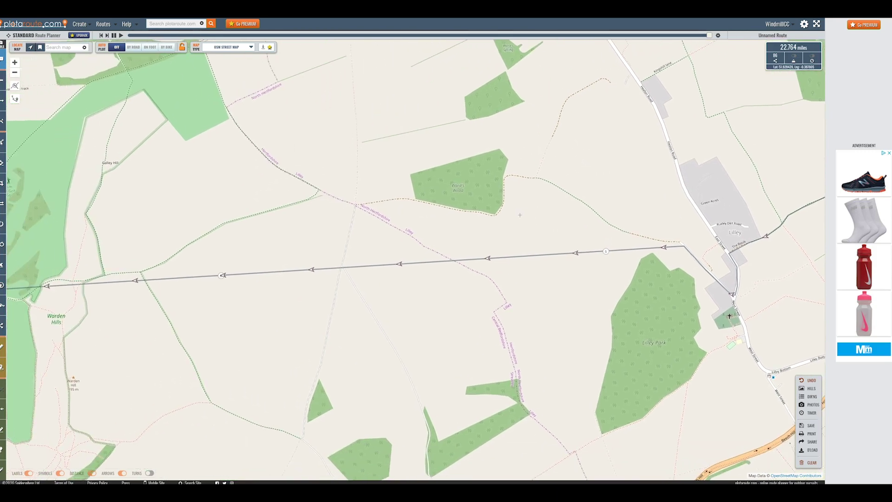
pyautogui.moveTo(440, 226)
pyautogui.mouseDown()
pyautogui.moveTo(529, 224)
pyautogui.moveTo(446, 218)
pyautogui.mouseUp()
pyautogui.moveTo(508, 226); pyautogui.dragTo(461, 229)
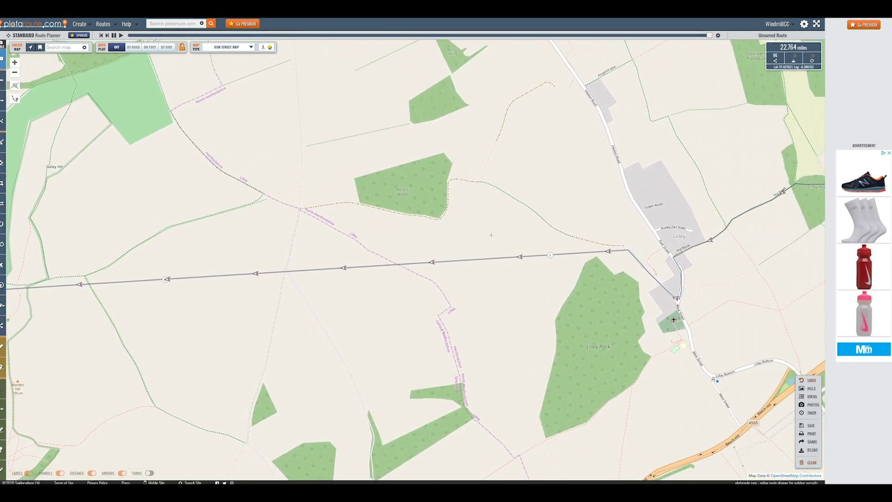
pyautogui.moveTo(475, 235); pyautogui.dragTo(502, 234)
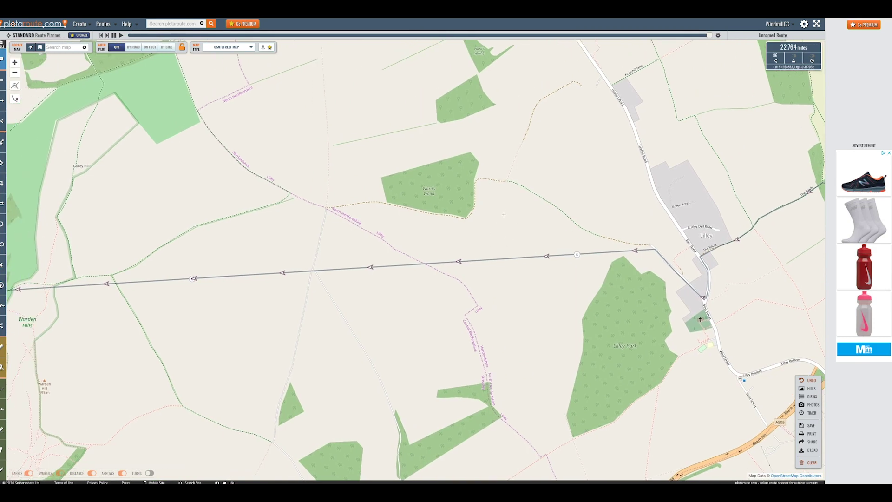
pyautogui.moveTo(497, 222); pyautogui.dragTo(523, 222)
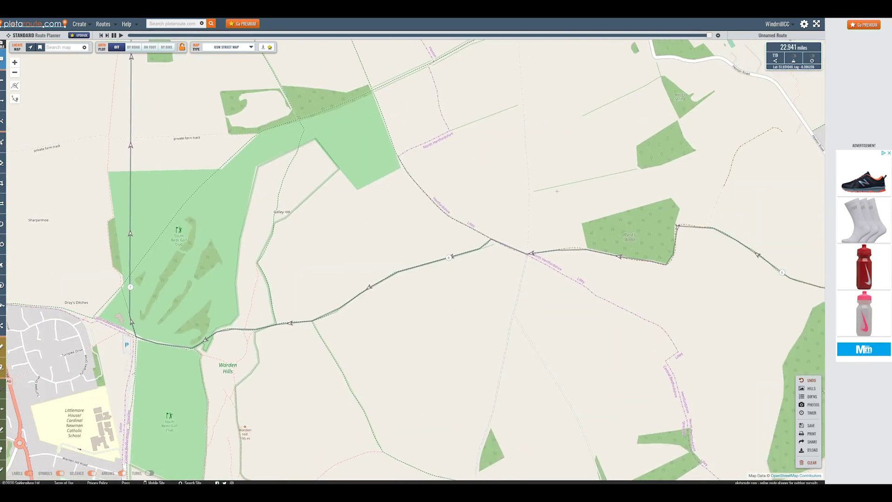
# Review the replotted section west of Lilley and the wider route between Warden Hill, Barton-le-Clay and Hitchin
pyautogui.moveTo(557, 191); pyautogui.dragTo(437, 183)
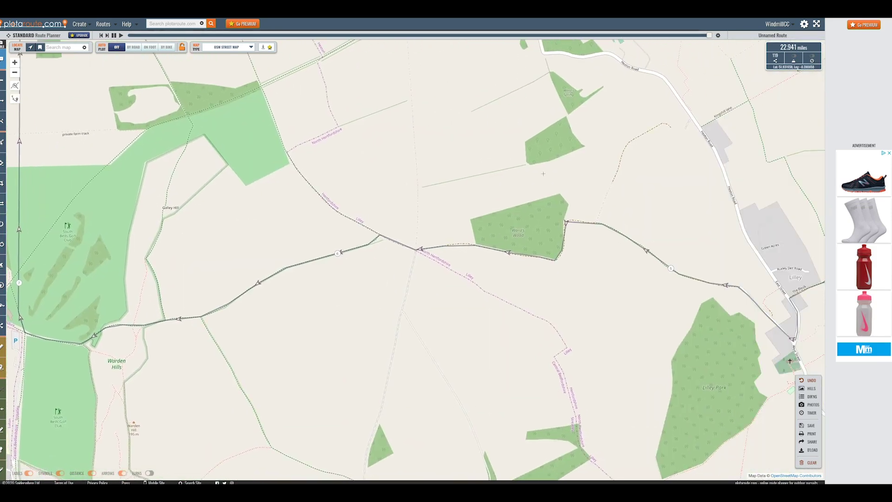
pyautogui.moveTo(543, 174); pyautogui.dragTo(457, 193)
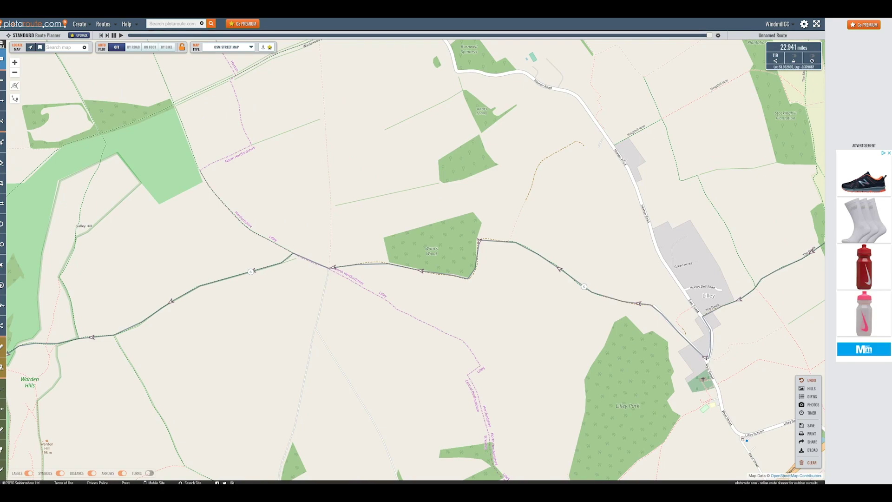
pyautogui.scroll(-3, 498, 155)
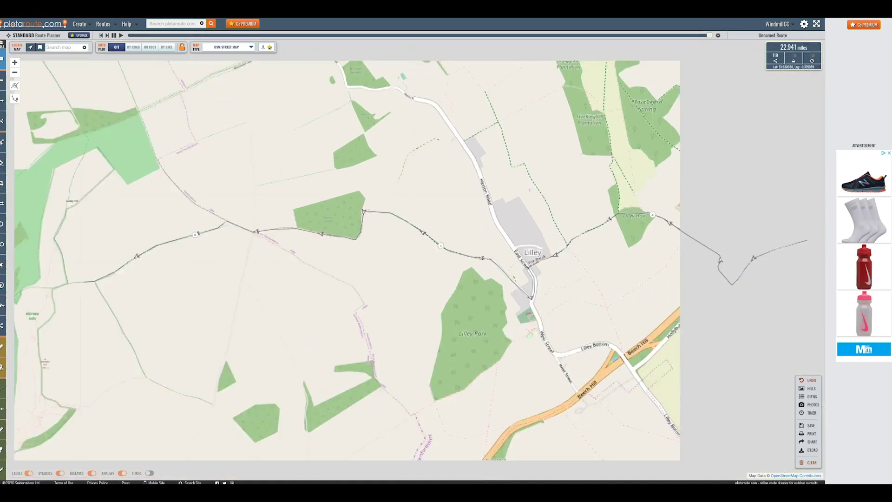
pyautogui.scroll(-2, 528, 190)
pyautogui.scroll(1, 474, 236)
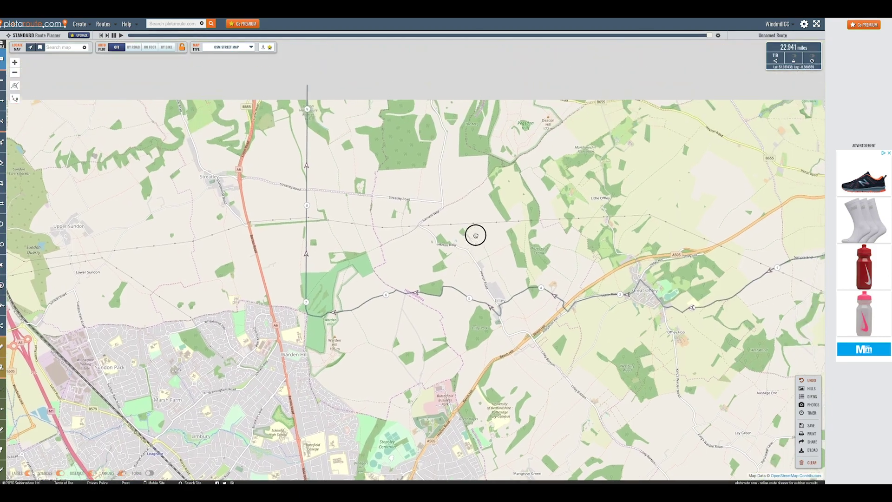
pyautogui.scroll(-2, 441, 221)
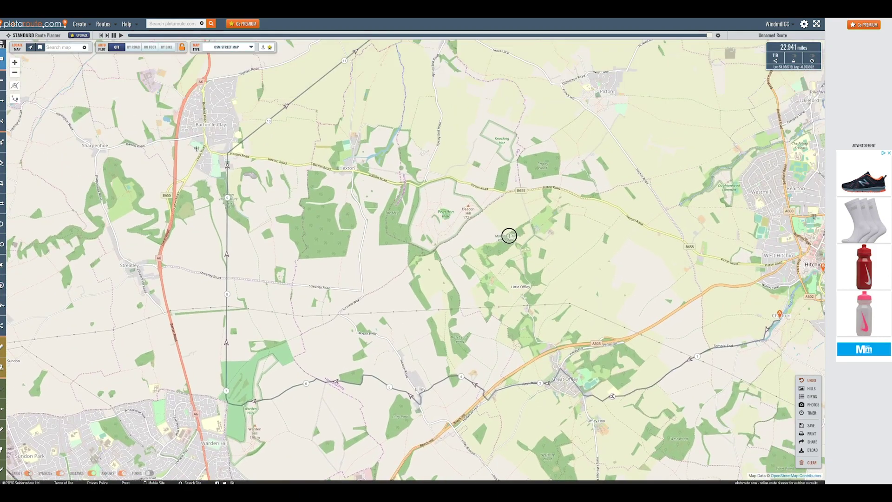
pyautogui.scroll(2, 508, 233)
pyautogui.moveTo(464, 177); pyautogui.dragTo(533, 261)
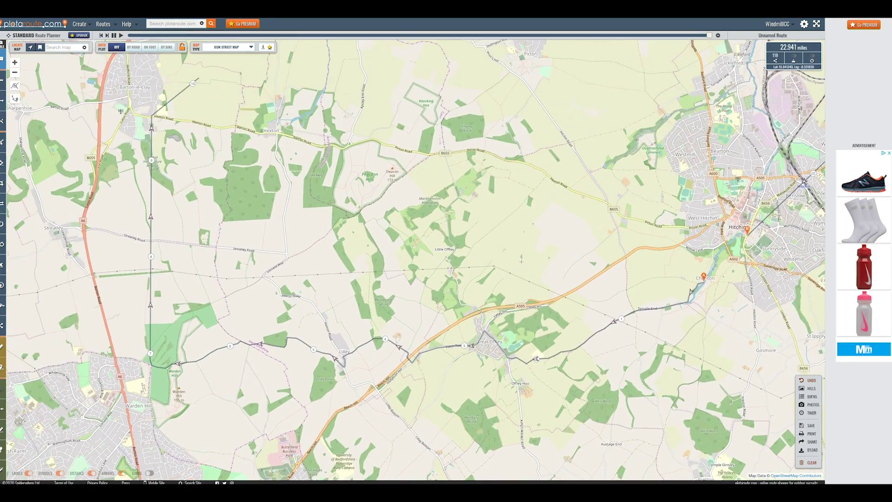
pyautogui.moveTo(354, 197); pyautogui.dragTo(431, 228)
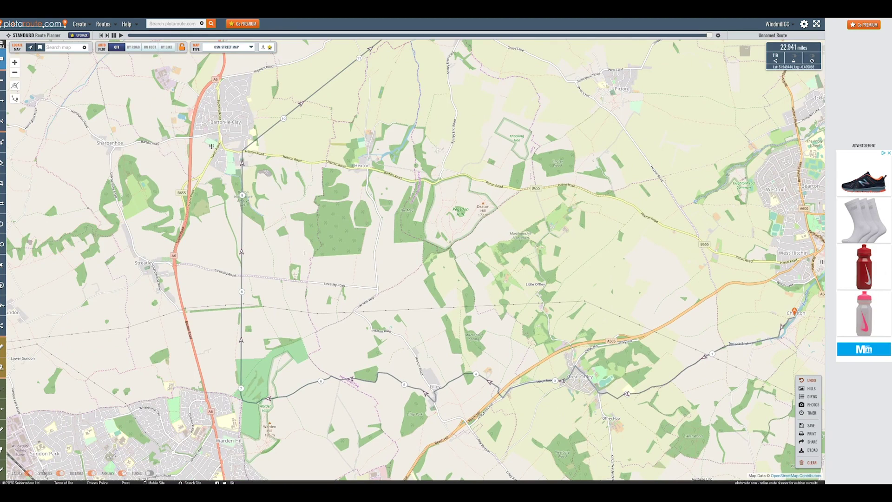
pyautogui.moveTo(282, 275); pyautogui.dragTo(340, 226)
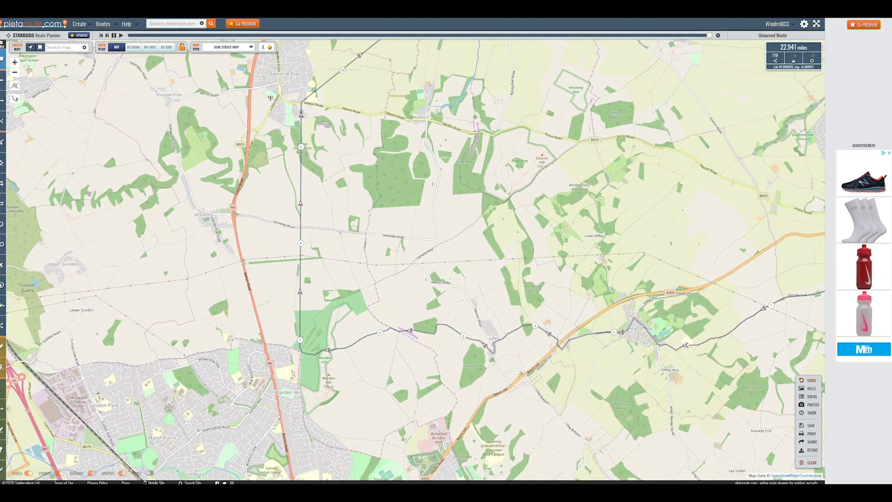
pyautogui.moveTo(433, 184); pyautogui.dragTo(369, 262)
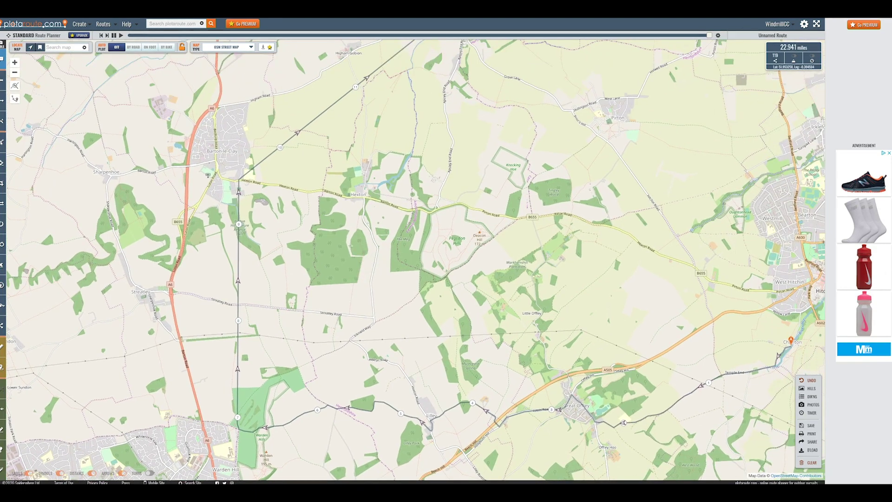
pyautogui.moveTo(402, 287); pyautogui.dragTo(413, 252)
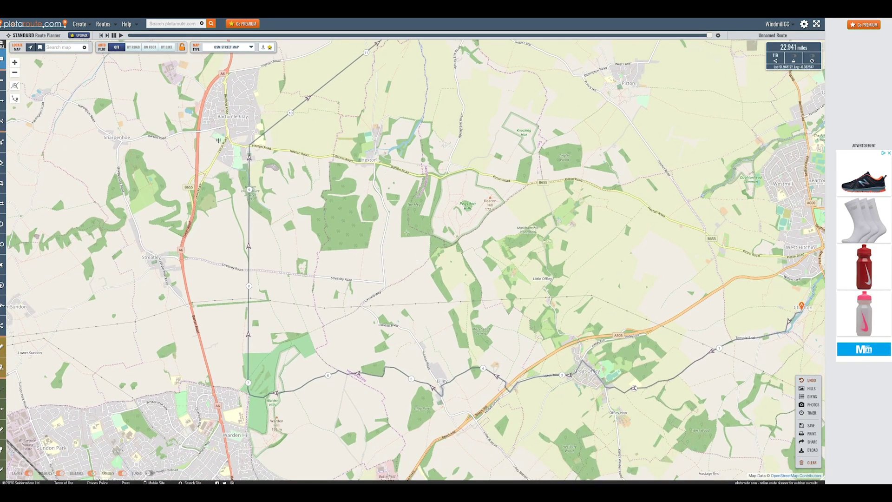
pyautogui.moveTo(495, 251); pyautogui.dragTo(337, 235)
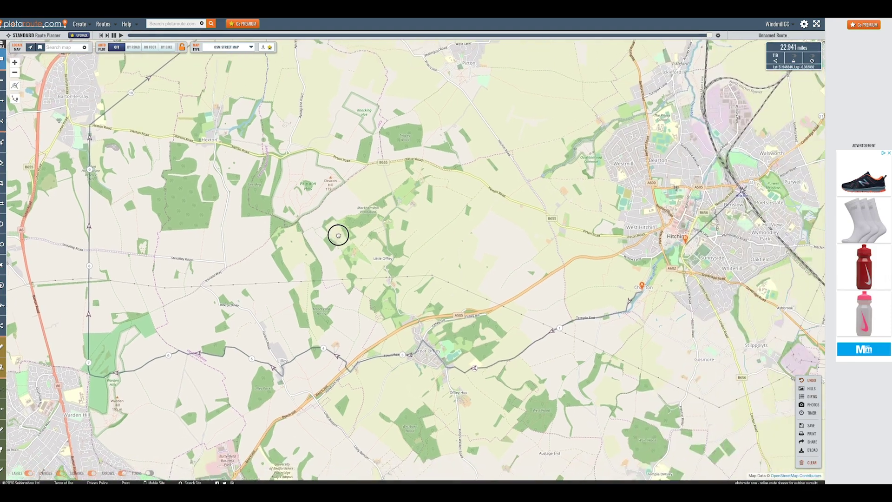
pyautogui.moveTo(487, 317); pyautogui.dragTo(455, 260)
pyautogui.moveTo(589, 283); pyautogui.dragTo(406, 279)
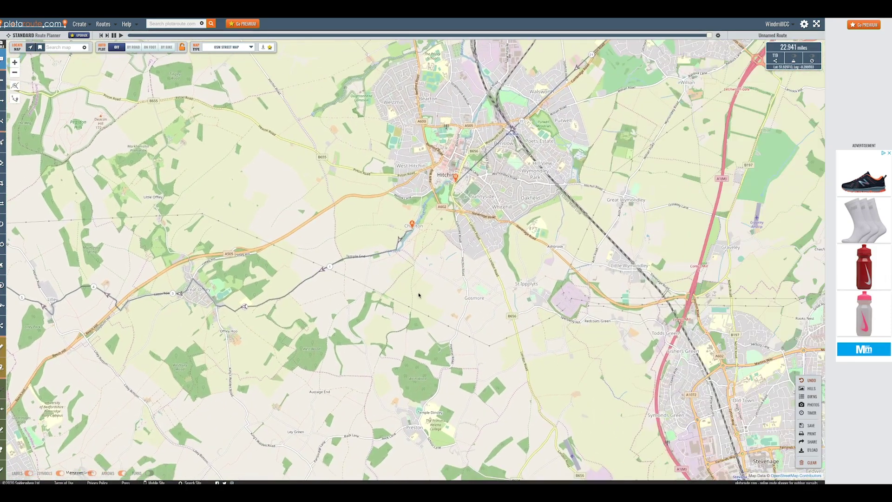
# Start saving the route with public sharing, naming it with the rider's first name followed by "Test Route"
pyautogui.click(809, 425)
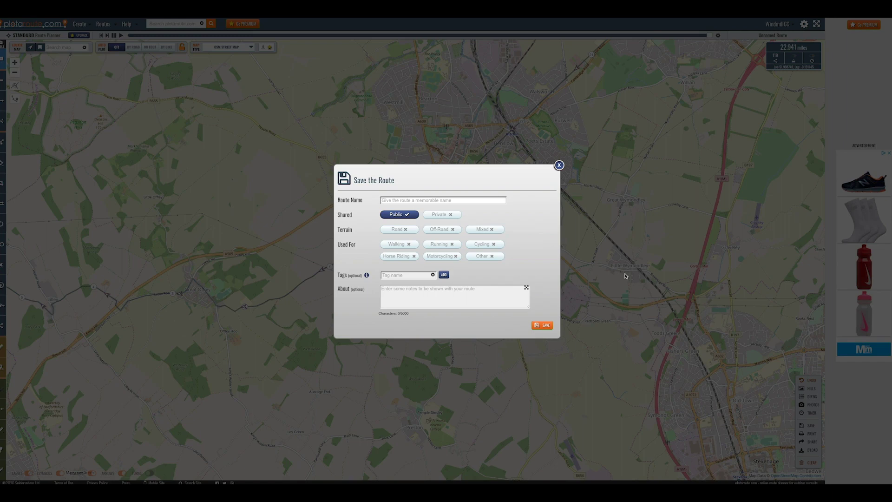
pyautogui.click(402, 200)
pyautogui.write('Mikes Test Route')
pyautogui.click(401, 217)
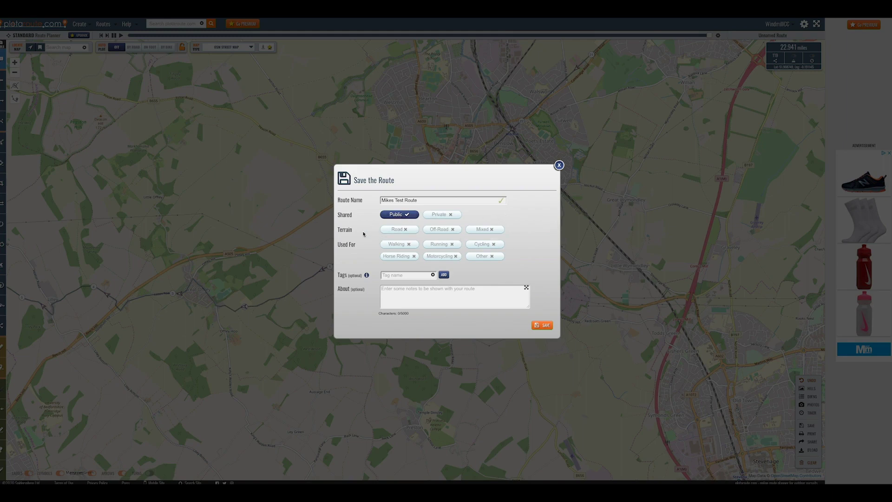
# Set the terrain to Mixed and the use to Cycling, add the note "My first test on Plotaroute", and save the route
pyautogui.click(484, 229)
pyautogui.click(483, 244)
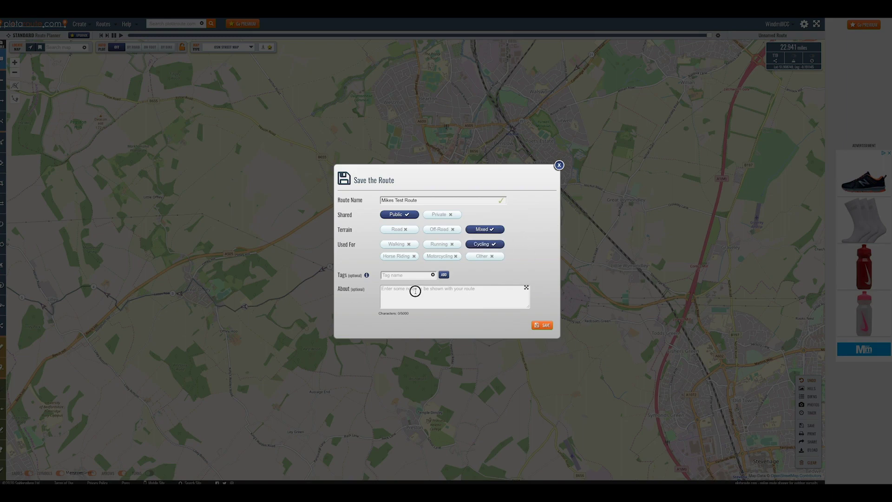
pyautogui.click(416, 291)
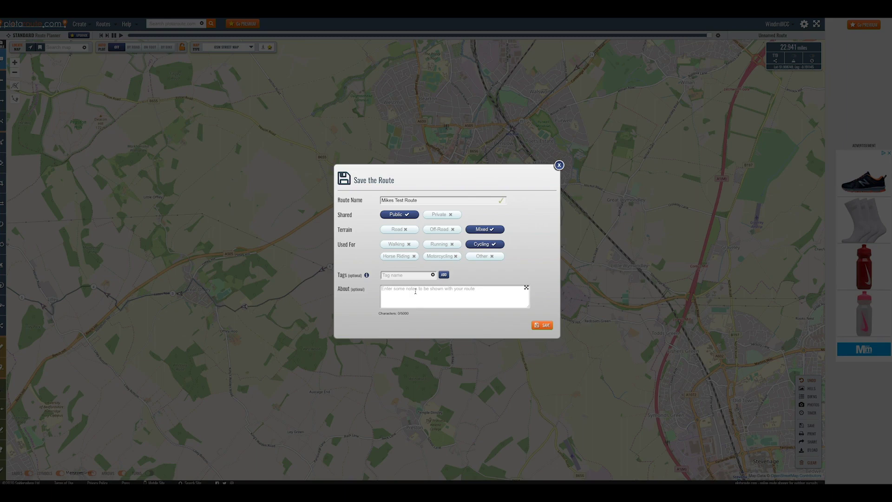
pyautogui.write('My first test on Plotaroute')
pyautogui.click(544, 326)
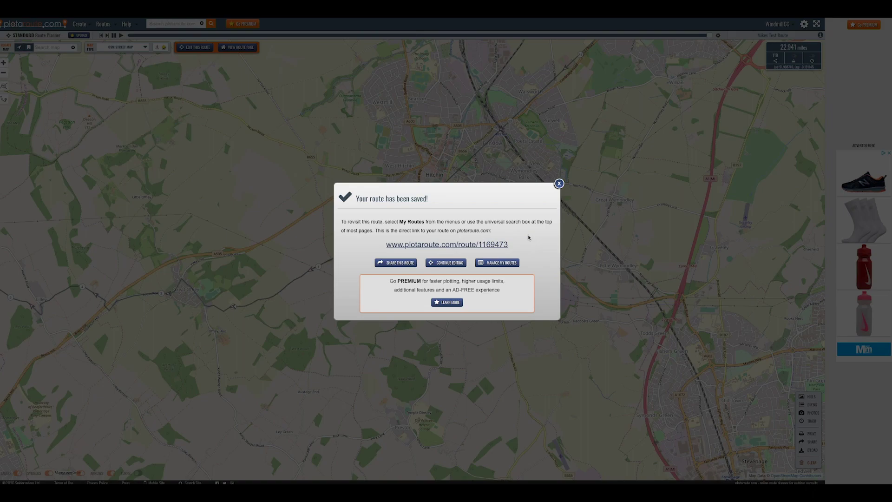
# Open the saved route's page, bring up its sharing and embedding options, and select the route link for sharing
pyautogui.click(449, 246)
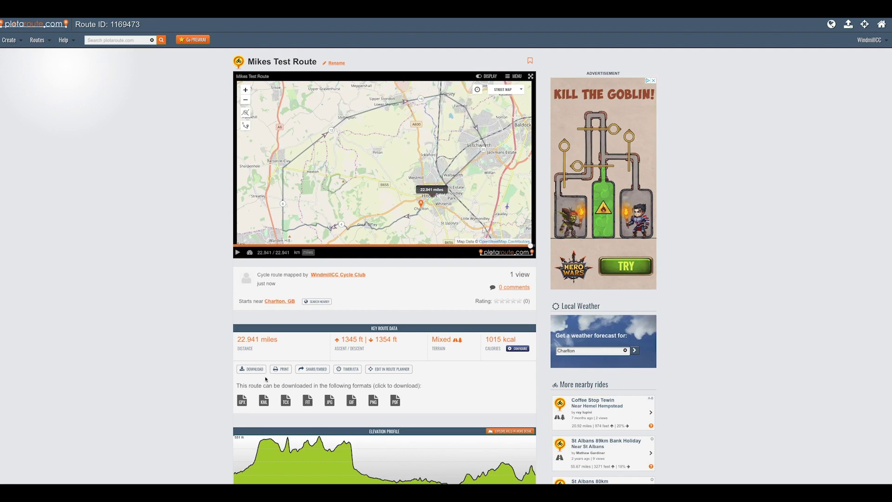
pyautogui.click(311, 370)
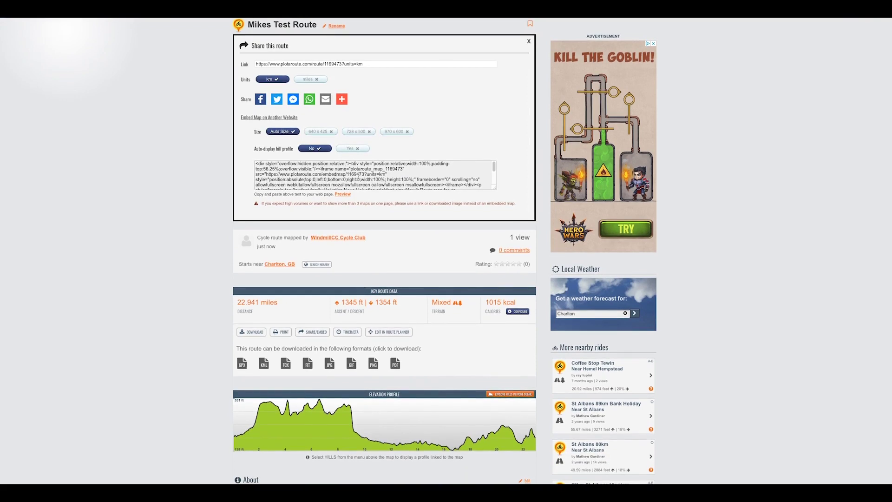
pyautogui.click(375, 64)
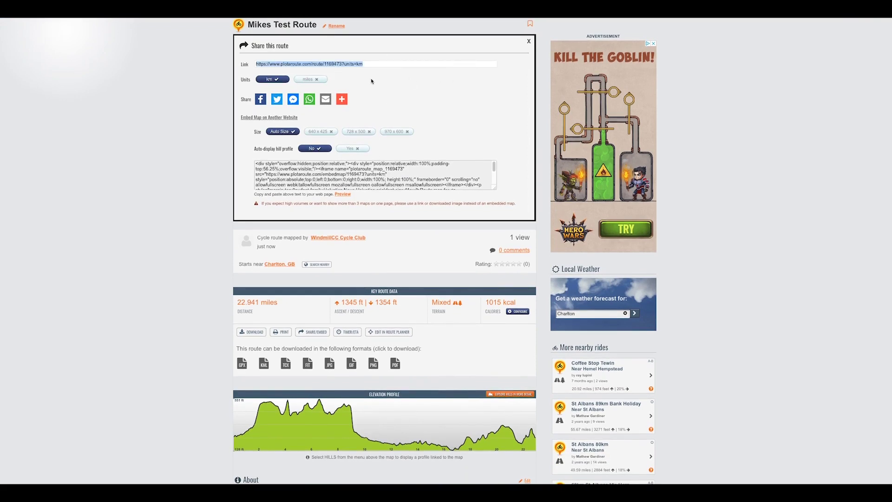
pyautogui.click(199, 98)
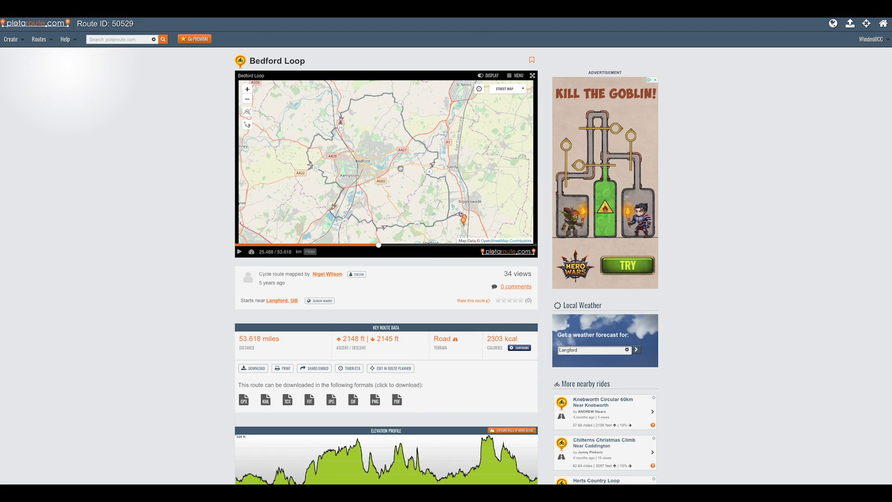
# Open the Bedford Loop route for editing in the route planner
pyautogui.click(516, 77)
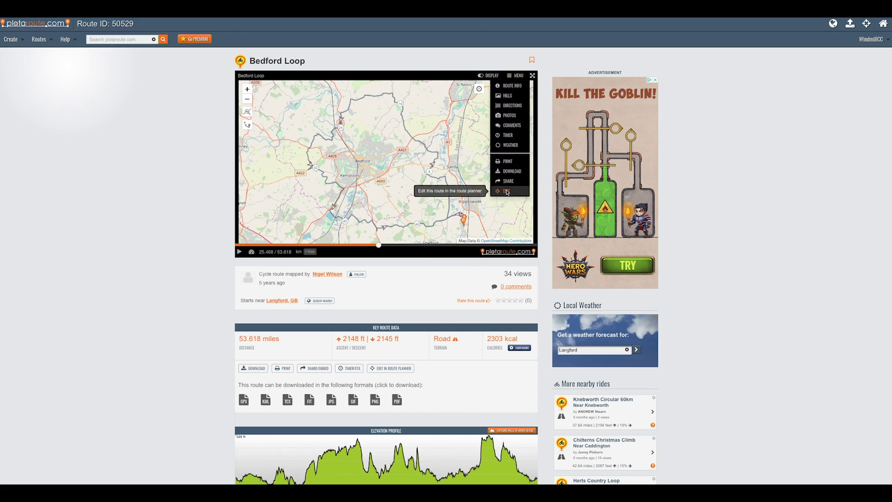
pyautogui.click(508, 190)
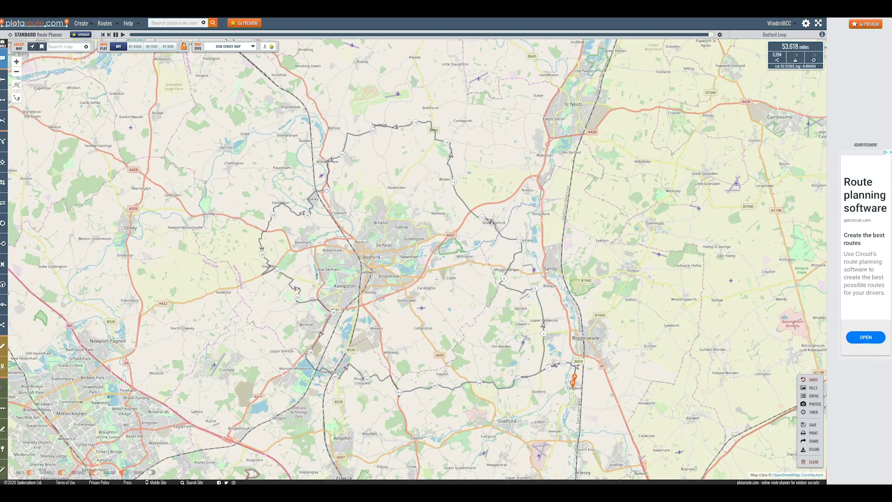
# Examine the whole Bedford Loop and the roads inside it north of Bedford for a possible shortcut
pyautogui.moveTo(435, 335); pyautogui.dragTo(452, 265)
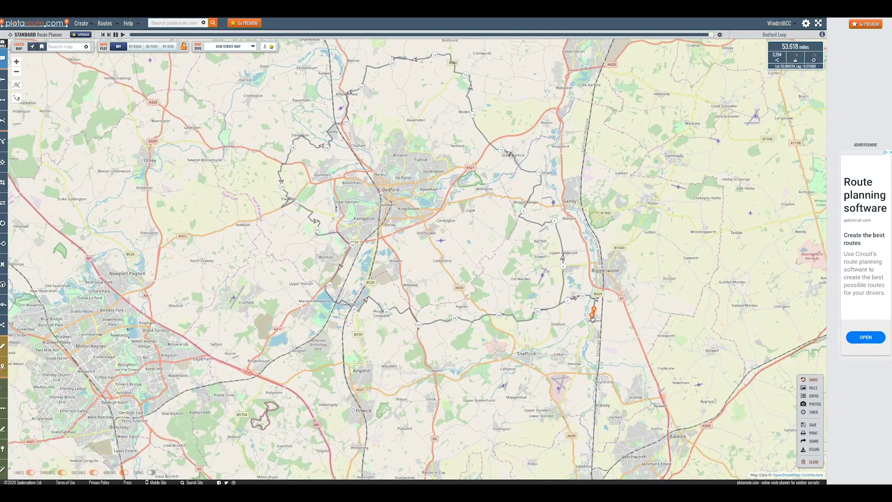
pyautogui.moveTo(414, 225); pyautogui.dragTo(420, 310)
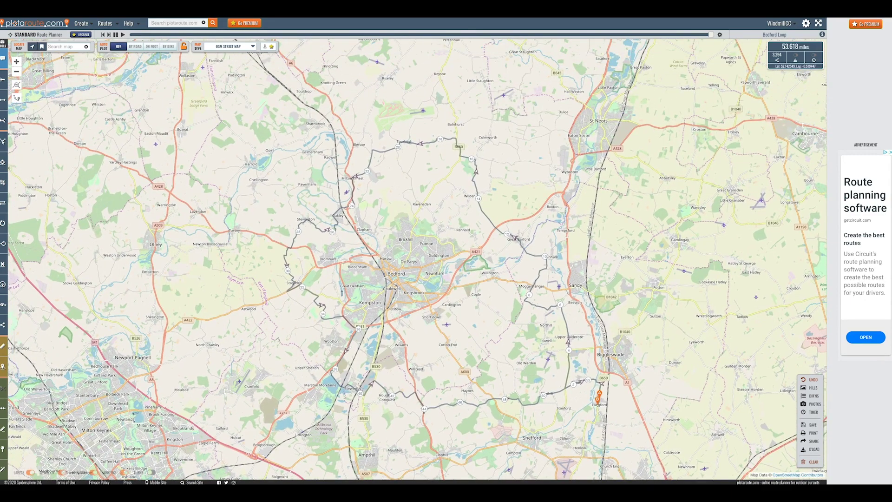
pyautogui.moveTo(348, 270); pyautogui.dragTo(371, 238)
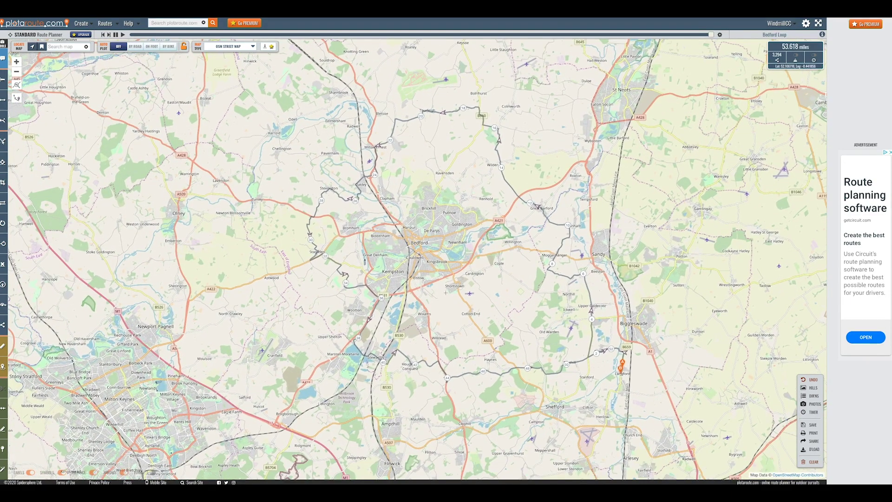
pyautogui.moveTo(501, 278); pyautogui.dragTo(466, 338)
pyautogui.scroll(1, 438, 272)
pyautogui.scroll(1, 500, 312)
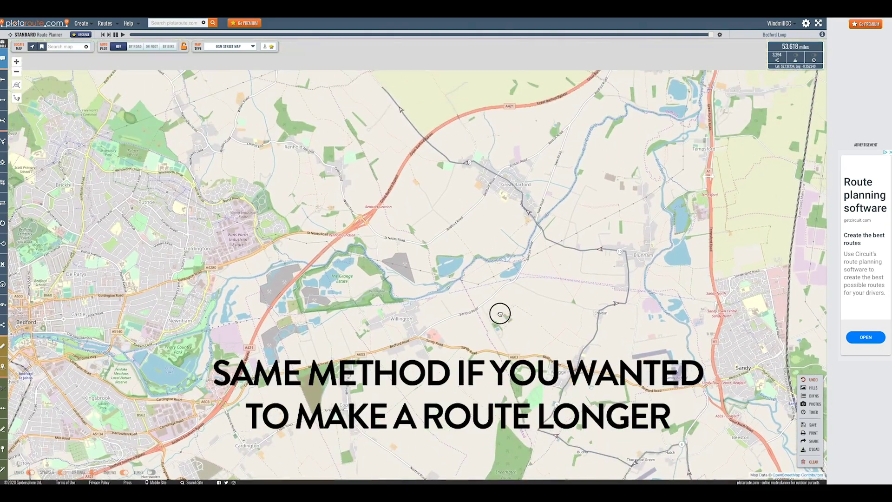
pyautogui.moveTo(373, 221); pyautogui.dragTo(513, 311)
pyautogui.moveTo(392, 209); pyautogui.dragTo(503, 293)
pyautogui.scroll(-1, 446, 269)
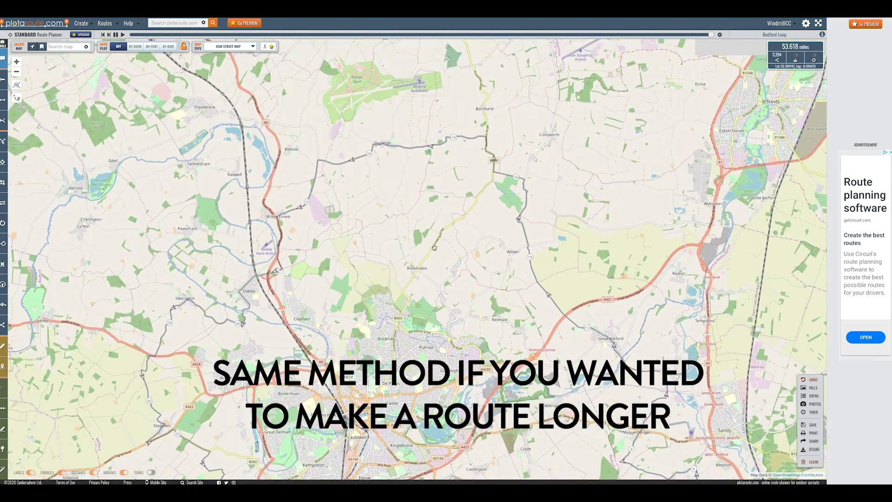
pyautogui.moveTo(420, 235); pyautogui.dragTo(419, 215)
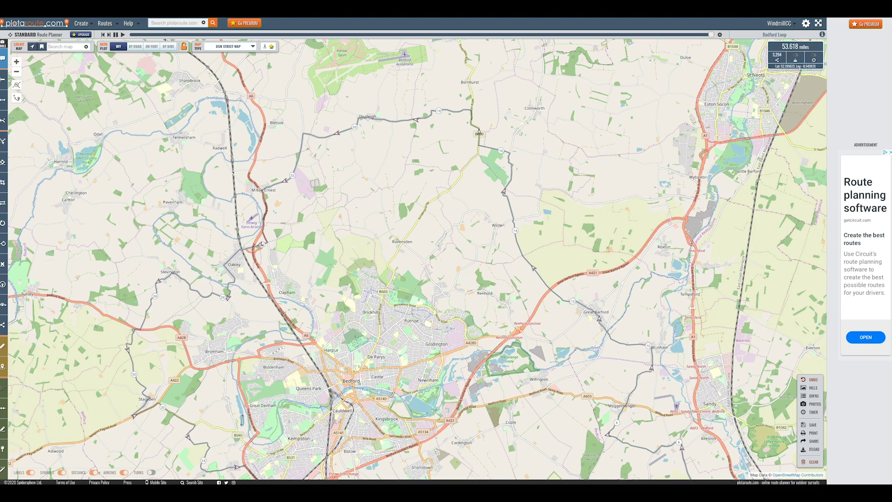
# Start replotting a section of the Bedford Loop, marking its ends just southwest of Thurleigh and at Great Barford
pyautogui.moveTo(4, 165)
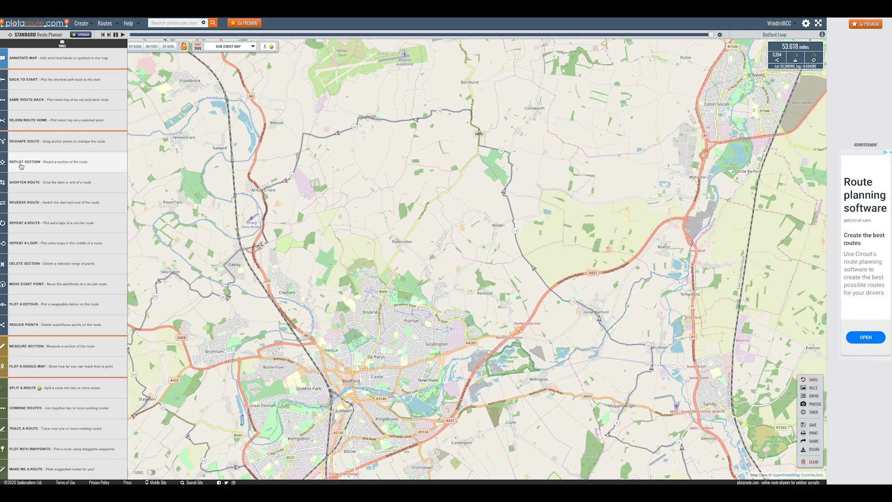
pyautogui.click(21, 166)
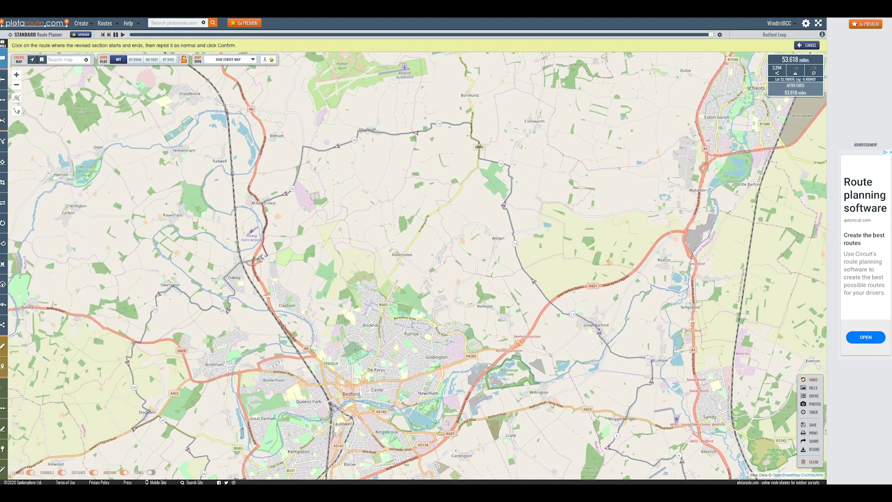
pyautogui.click(346, 144)
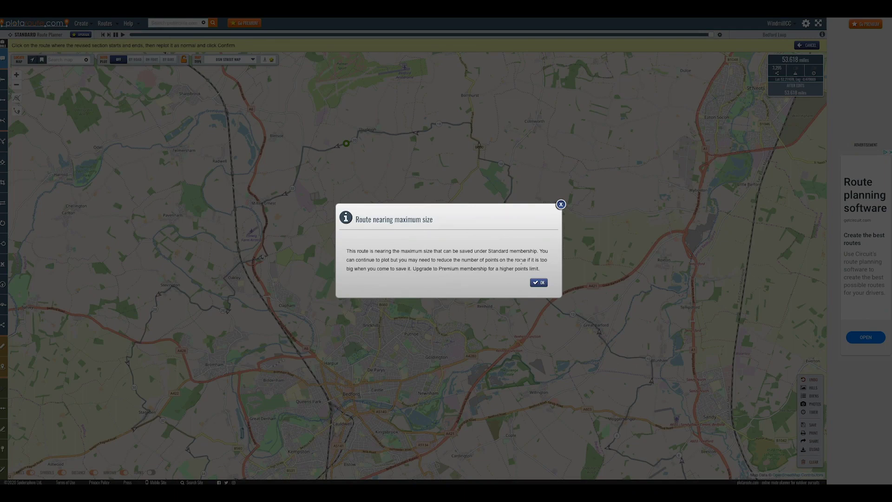
pyautogui.click(538, 283)
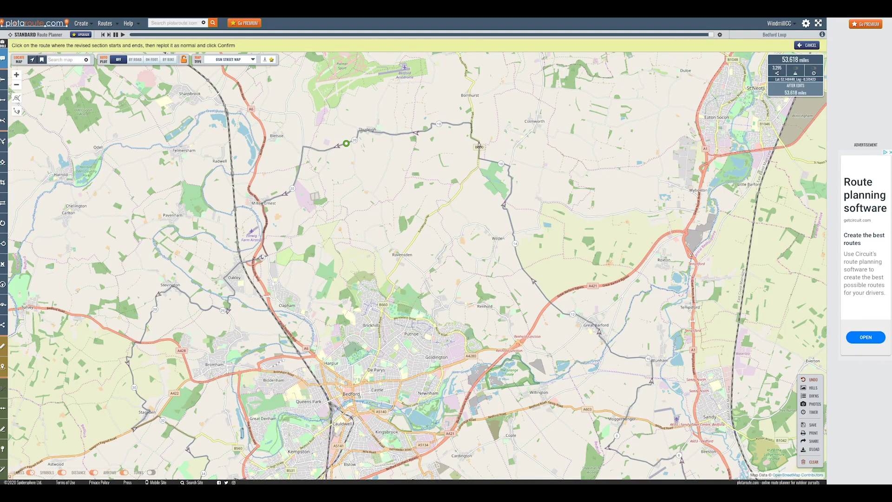
pyautogui.click(590, 323)
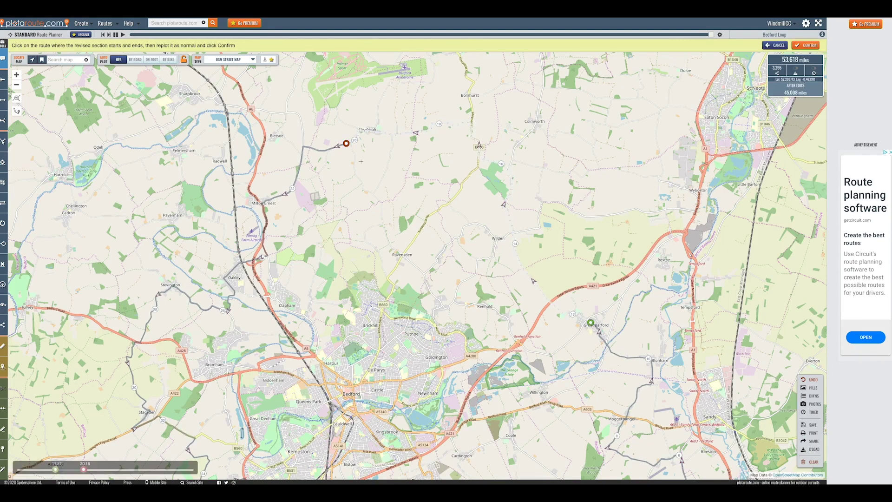
# Undo the stray straight leg and replot the section from Great Barford southwest, across the A421 and west through Renhold
pyautogui.moveTo(354, 155); pyautogui.dragTo(417, 273)
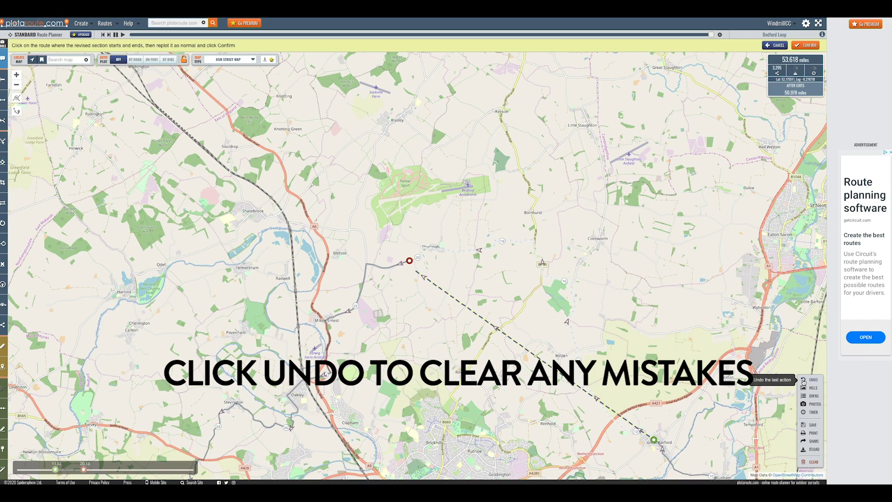
pyautogui.click(804, 380)
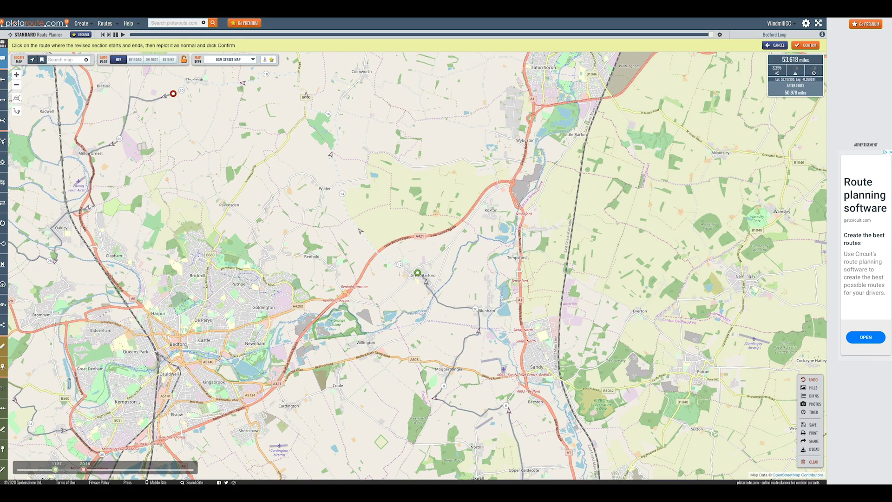
pyautogui.click(397, 294)
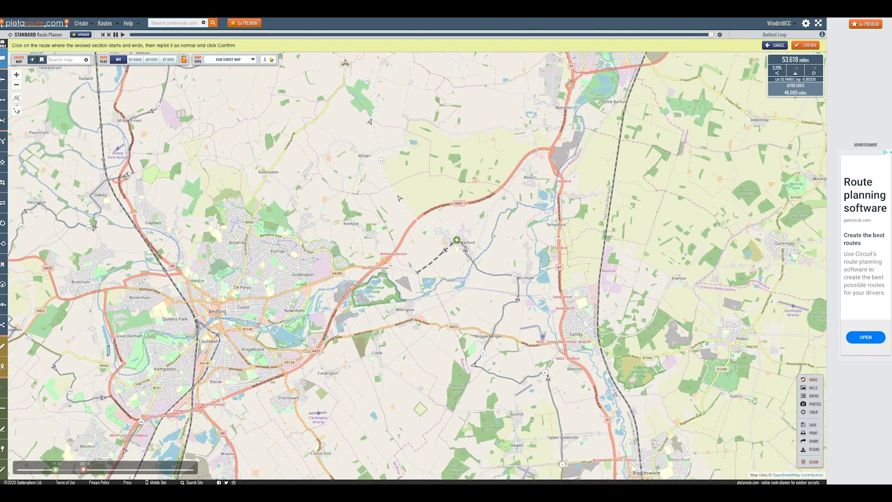
pyautogui.click(406, 259)
pyautogui.click(392, 239)
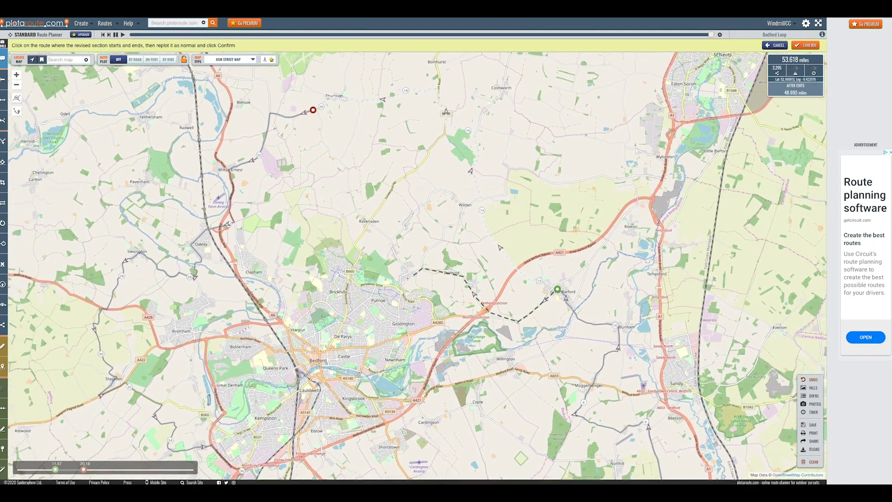
# Continue the replotted section northwest through Ravensden to its end marker near Thurleigh, and confirm the replot
pyautogui.click(413, 267)
pyautogui.click(380, 222)
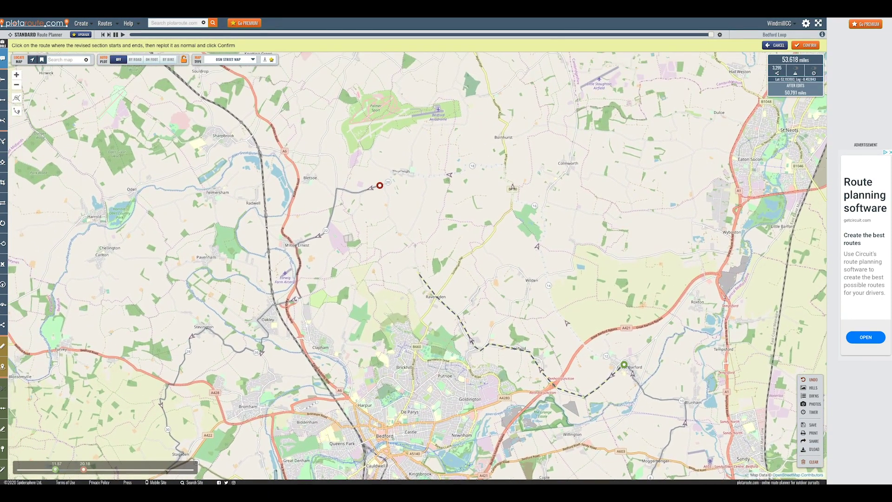
pyautogui.click(399, 255)
pyautogui.click(391, 218)
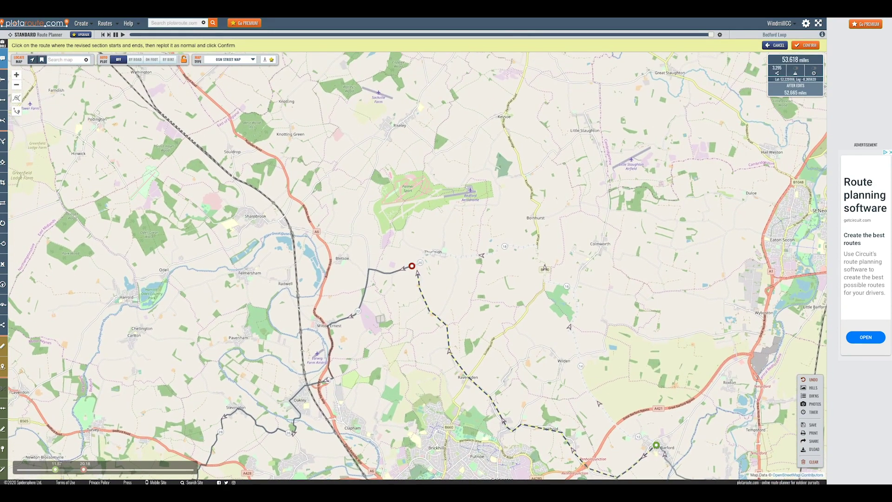
pyautogui.click(807, 45)
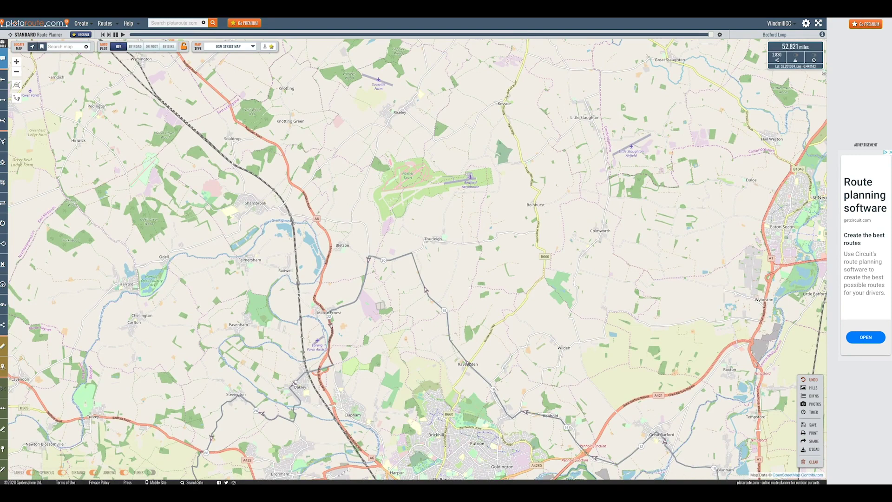
# Start replotting a second section west of Bedford, marking its ends just south of Oakley and on the main road west of Kempston
pyautogui.moveTo(471, 287); pyautogui.dragTo(448, 143)
pyautogui.moveTo(404, 270); pyautogui.dragTo(442, 207)
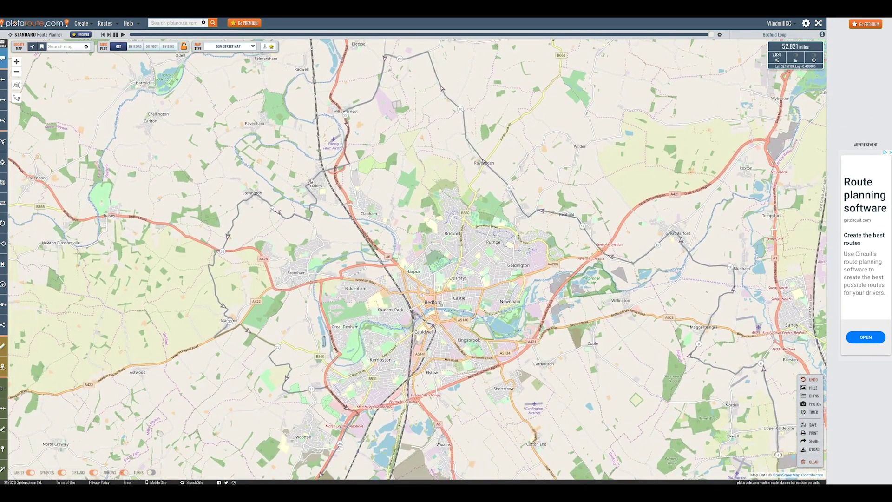
pyautogui.moveTo(327, 274); pyautogui.dragTo(331, 217)
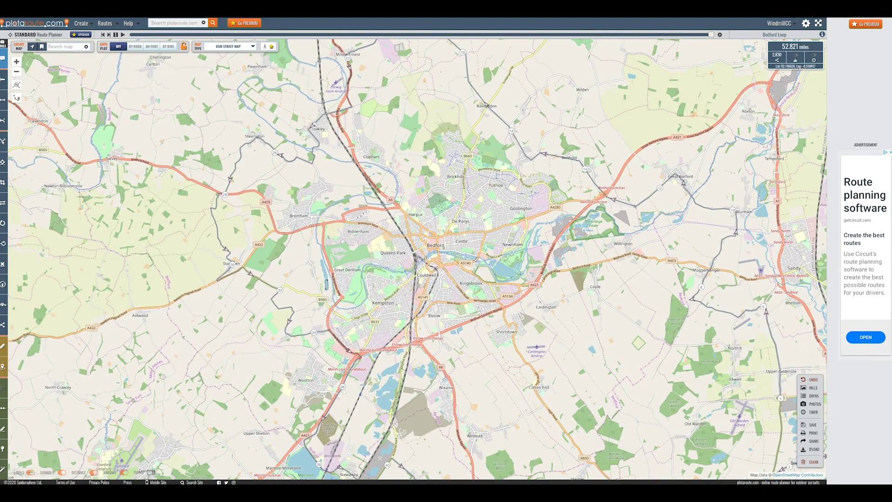
pyautogui.moveTo(318, 169); pyautogui.dragTo(306, 178)
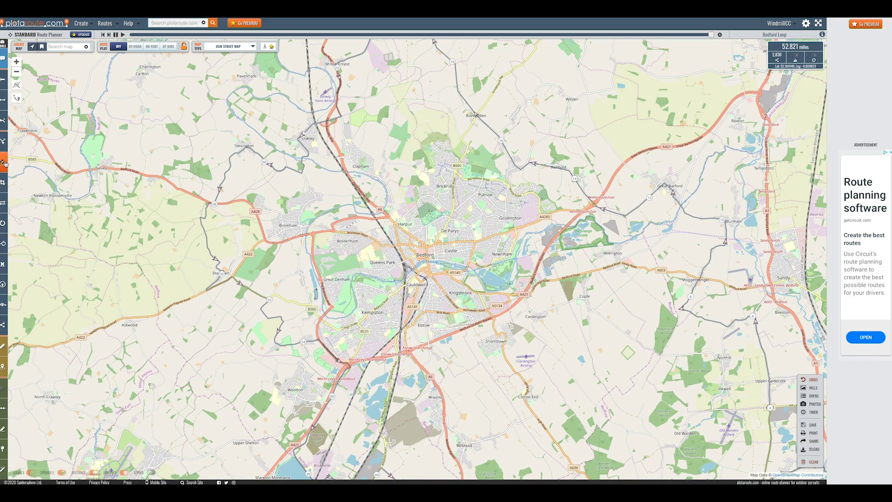
pyautogui.click(19, 163)
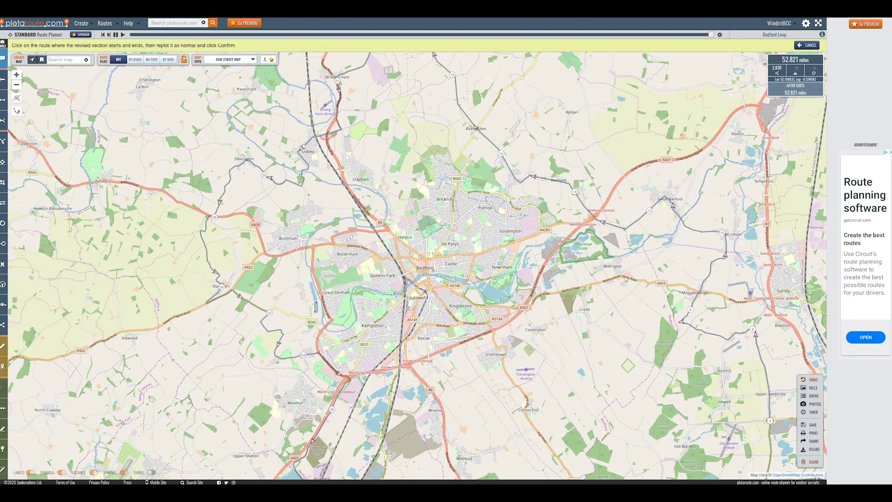
pyautogui.click(302, 186)
pyautogui.click(319, 352)
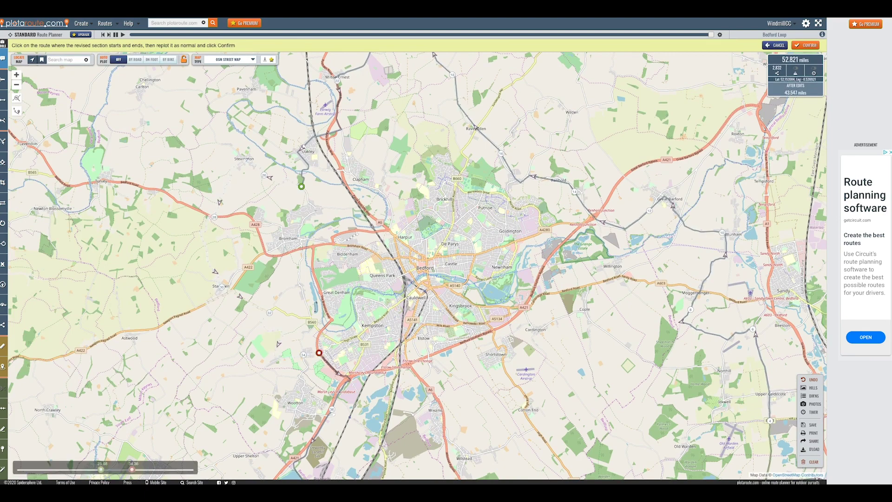
# Replot the section from south of Oakley past Bromham and Great Denham down to its end marker near Kempston, and confirm it
pyautogui.click(317, 211)
pyautogui.moveTo(305, 213)
pyautogui.mouseDown()
pyautogui.moveTo(406, 273)
pyautogui.moveTo(421, 255)
pyautogui.mouseUp()
pyautogui.click(416, 272)
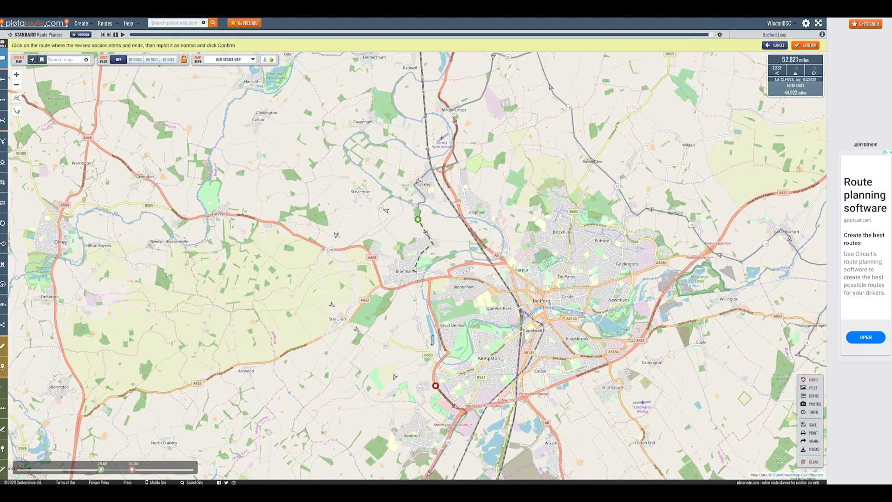
pyautogui.click(420, 294)
pyautogui.moveTo(417, 303); pyautogui.dragTo(418, 273)
pyautogui.click(421, 278)
pyautogui.click(422, 289)
pyautogui.click(418, 282)
pyautogui.click(418, 273)
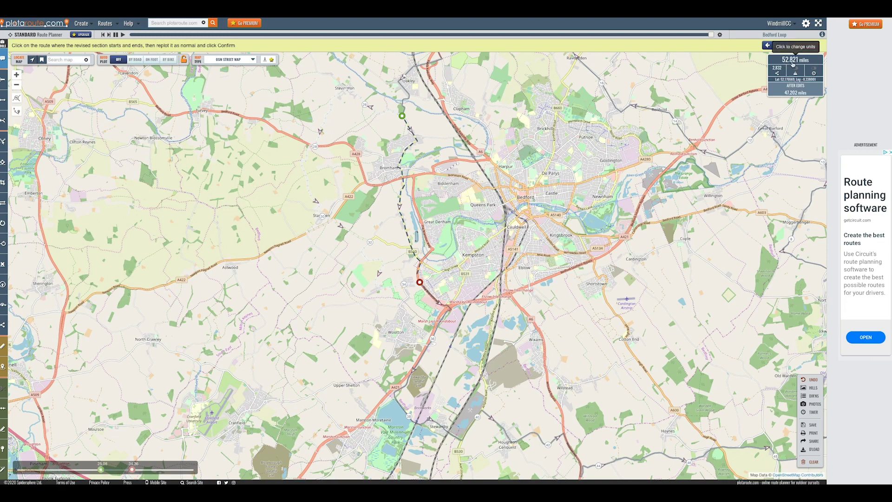
pyautogui.click(806, 45)
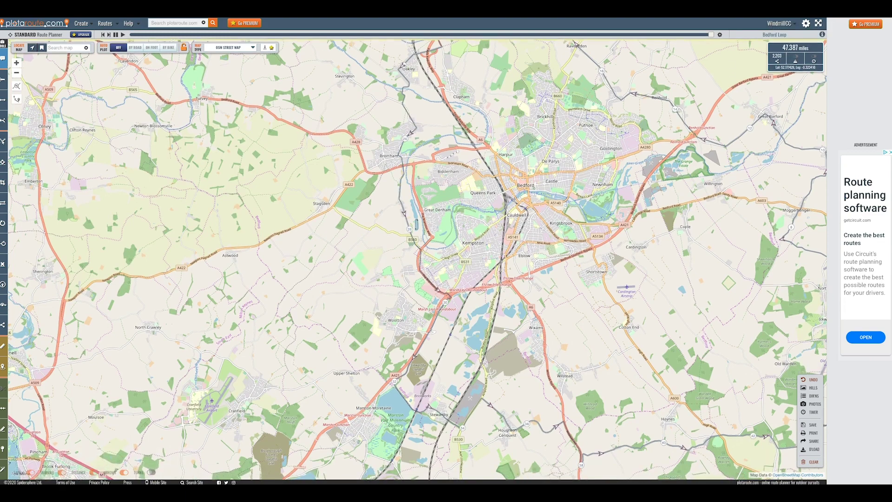
# Start saving the edited Bedford Loop as a copy under the signed-in account
pyautogui.moveTo(467, 302)
pyautogui.mouseDown()
pyautogui.moveTo(383, 243)
pyautogui.moveTo(353, 262)
pyautogui.mouseUp()
pyautogui.moveTo(451, 175); pyautogui.dragTo(387, 265)
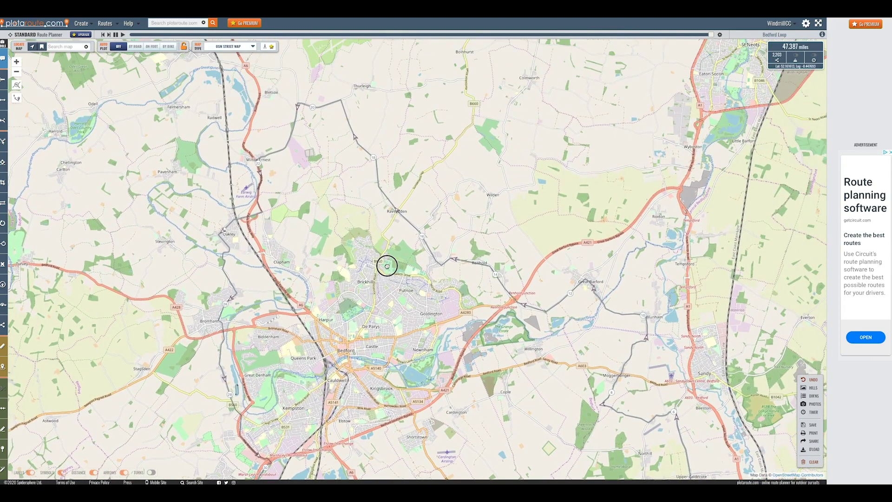
pyautogui.moveTo(492, 172); pyautogui.dragTo(469, 151)
pyautogui.moveTo(386, 259); pyautogui.dragTo(411, 232)
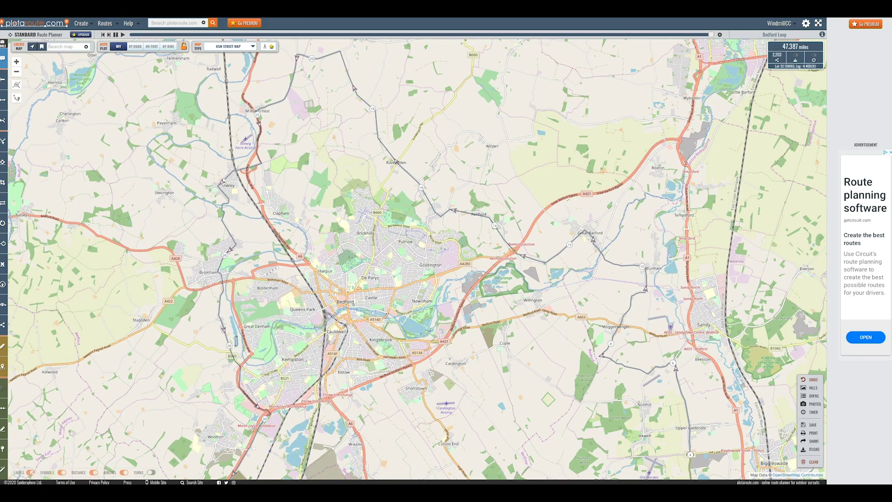
pyautogui.moveTo(426, 265); pyautogui.dragTo(422, 220)
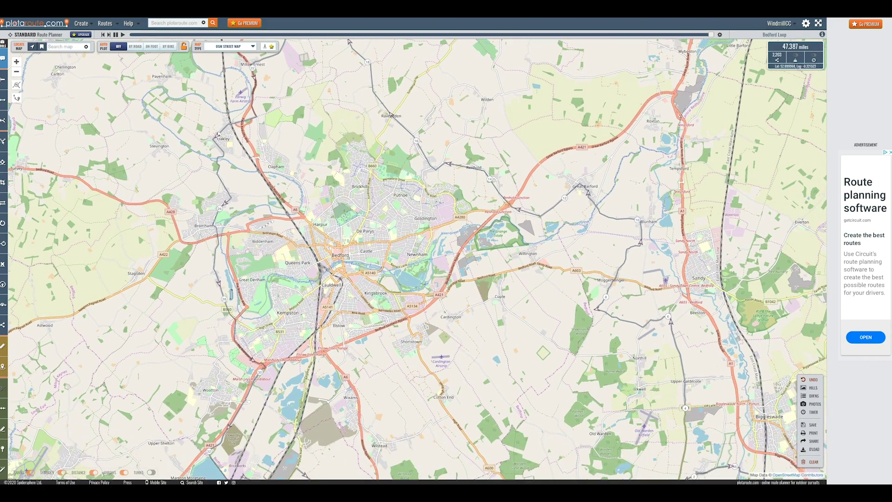
pyautogui.click(812, 427)
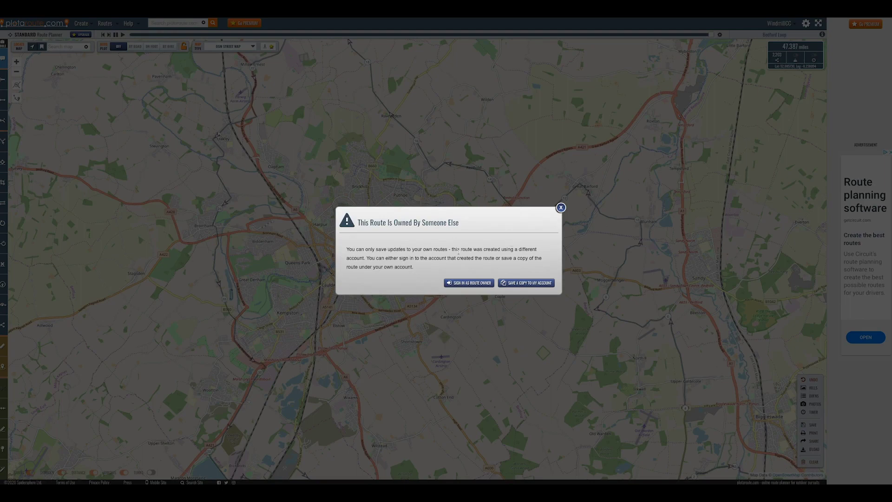
pyautogui.click(527, 284)
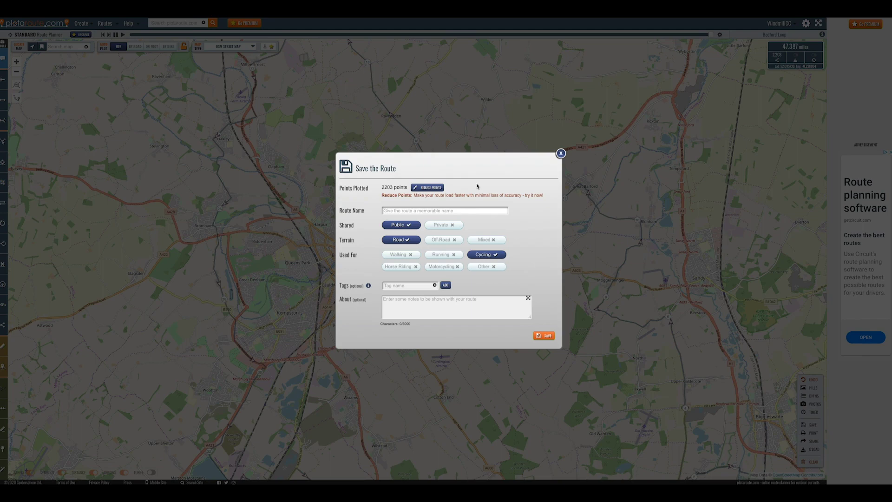
# Reduce the route's plotted points to 491 (22%) and confirm the reduction
pyautogui.click(427, 187)
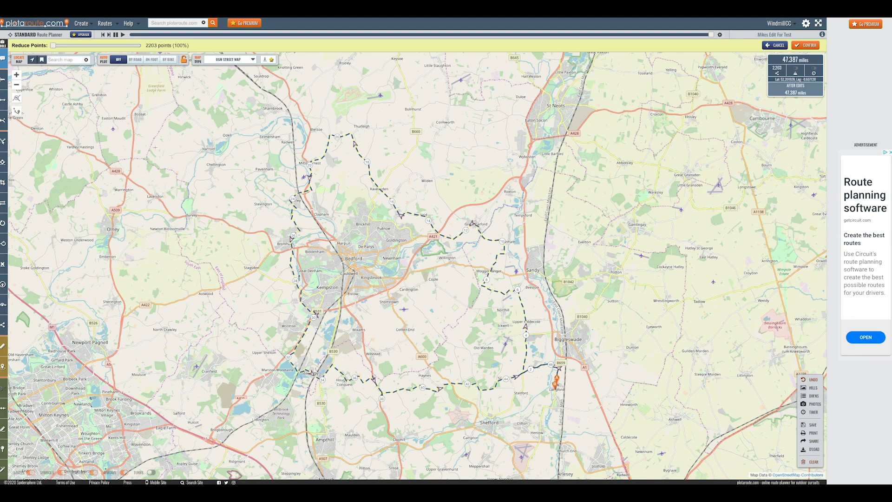
pyautogui.moveTo(53, 45); pyautogui.dragTo(96, 45)
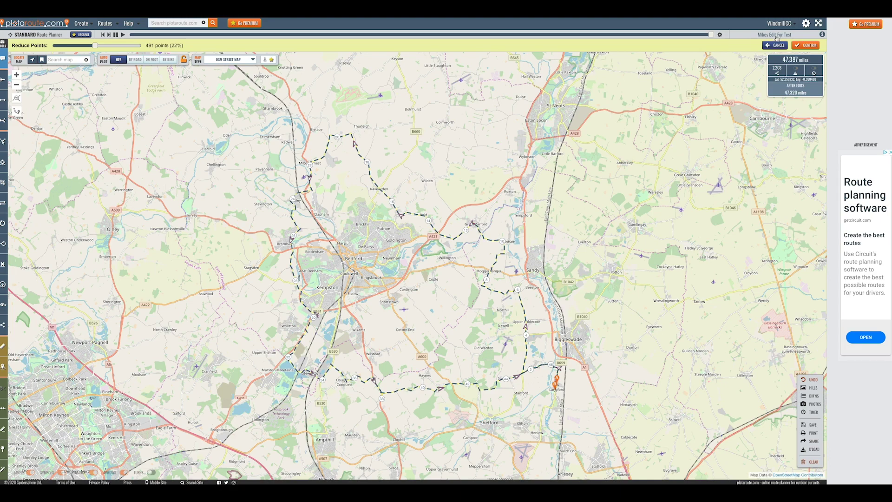
pyautogui.click(805, 45)
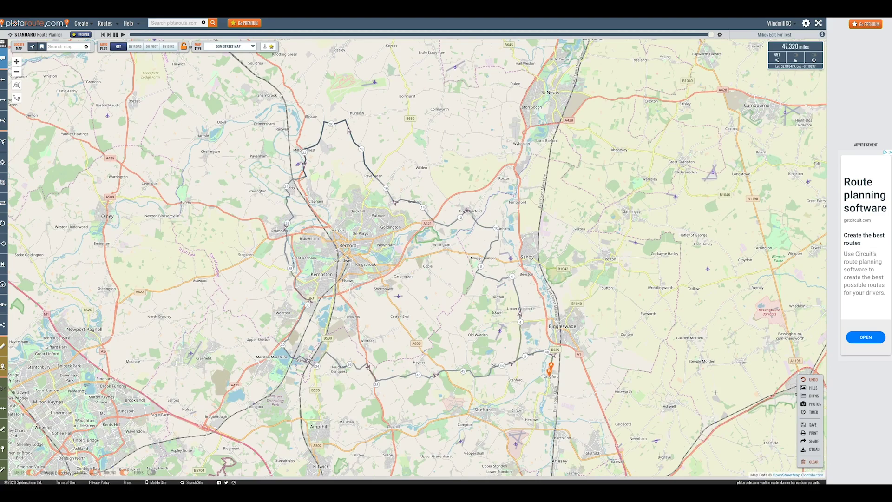
# Begin a copy of the route in the signed-in account, naming it with the editor's first name followed by "Edit for Test"
pyautogui.click(810, 425)
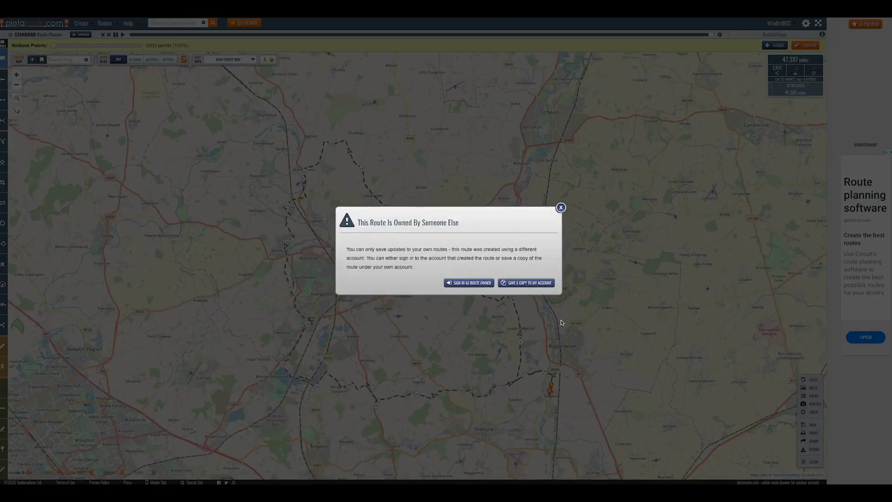
pyautogui.click(528, 284)
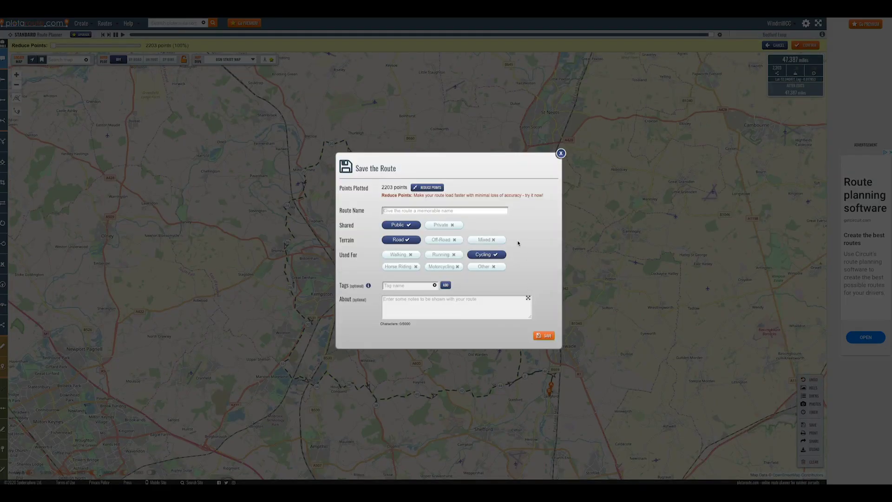
pyautogui.click(397, 211)
pyautogui.write('Mikes D')
pyautogui.write('dit for Test')
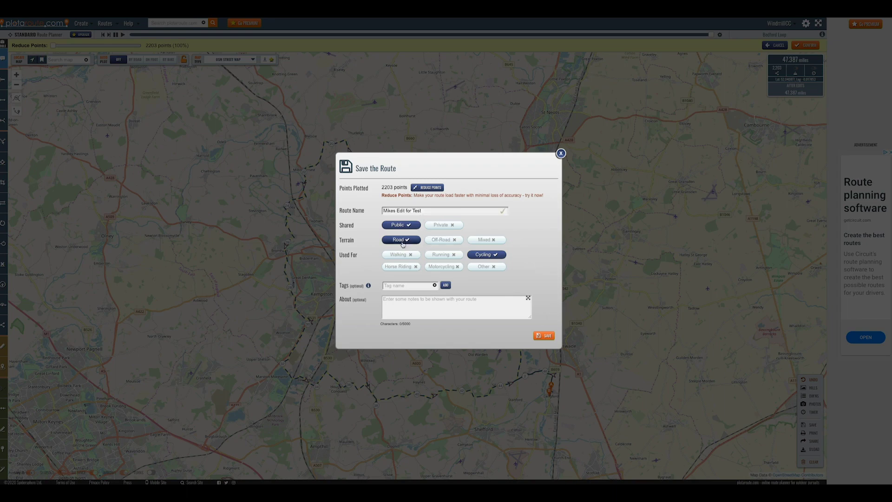
# Save the copy with the note "Delete this" in its description and open the saved route's page
pyautogui.click(448, 302)
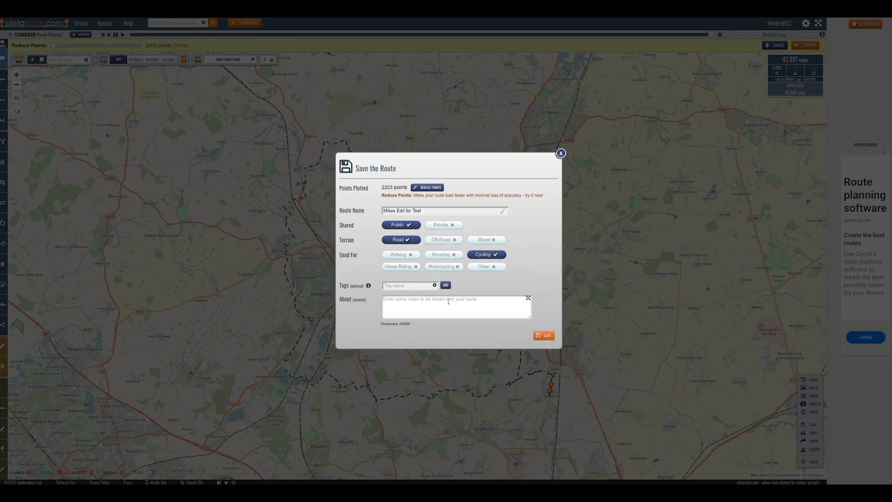
pyautogui.write('Delete this')
pyautogui.click(547, 338)
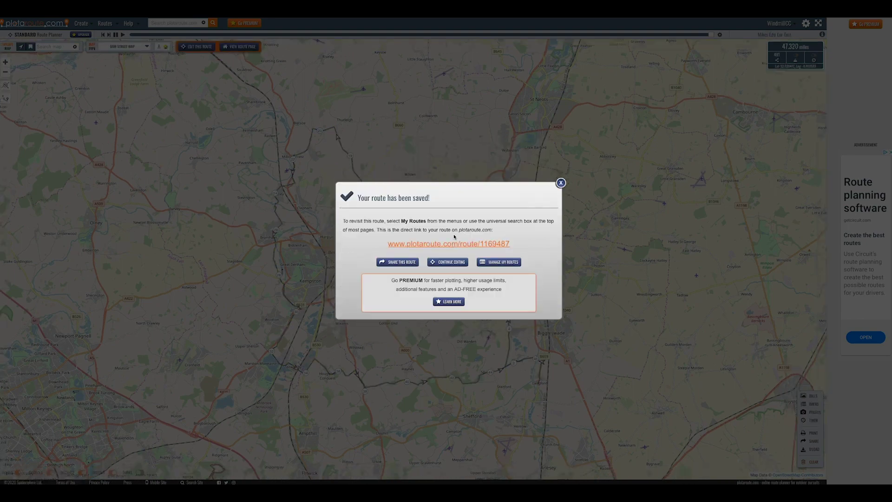
pyautogui.click(453, 243)
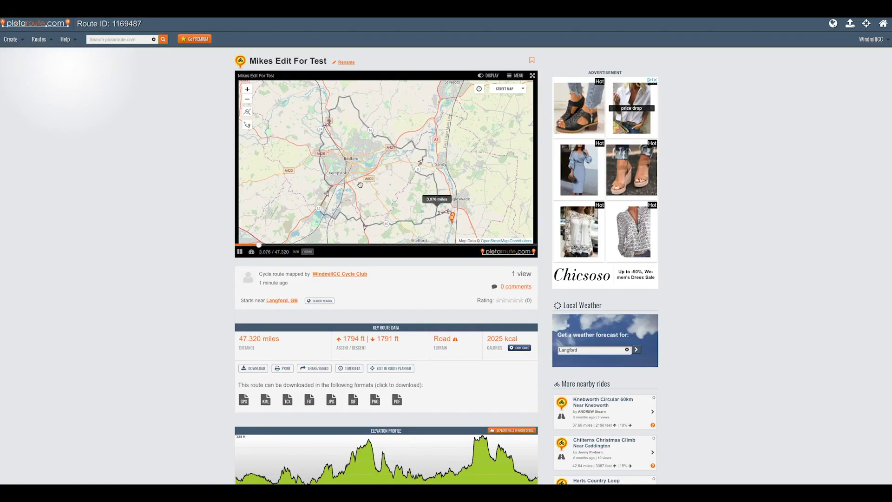